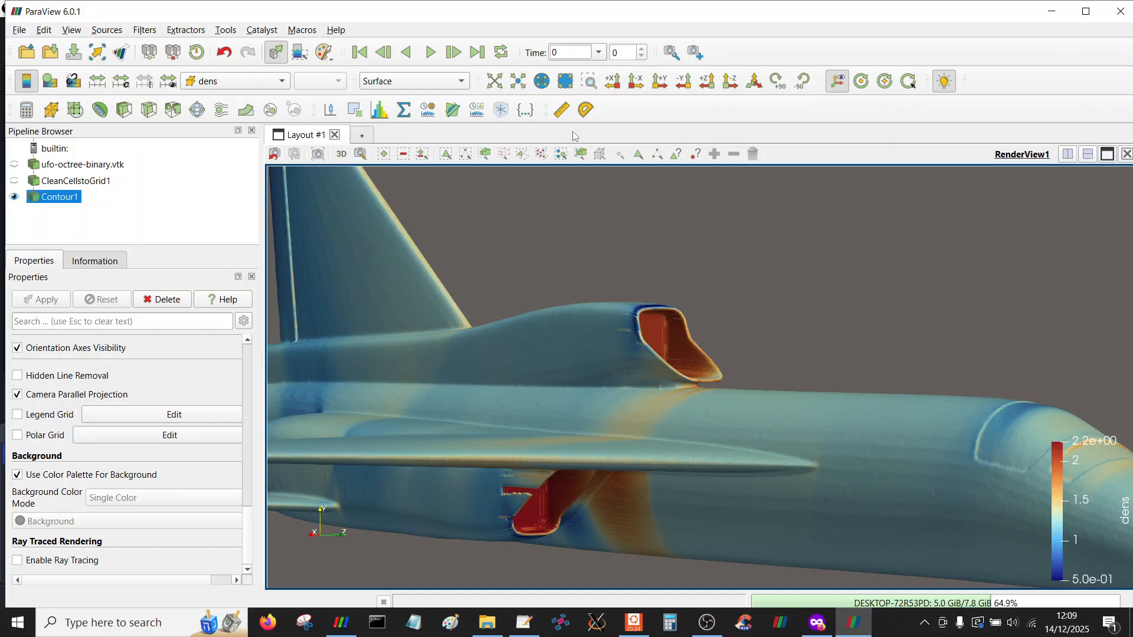
# Change the contour's coloring from the dens array to Solid Color
pyautogui.moveTo(625, 263); pyautogui.dragTo(618, 270)
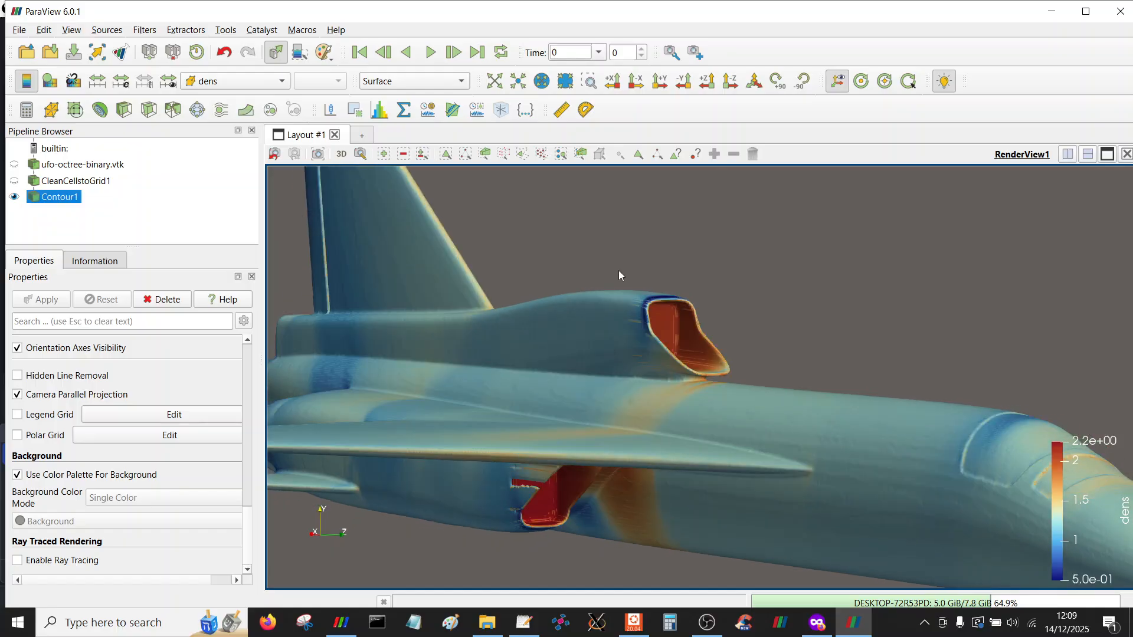
pyautogui.click(586, 87)
pyautogui.moveTo(397, 349); pyautogui.dragTo(852, 581)
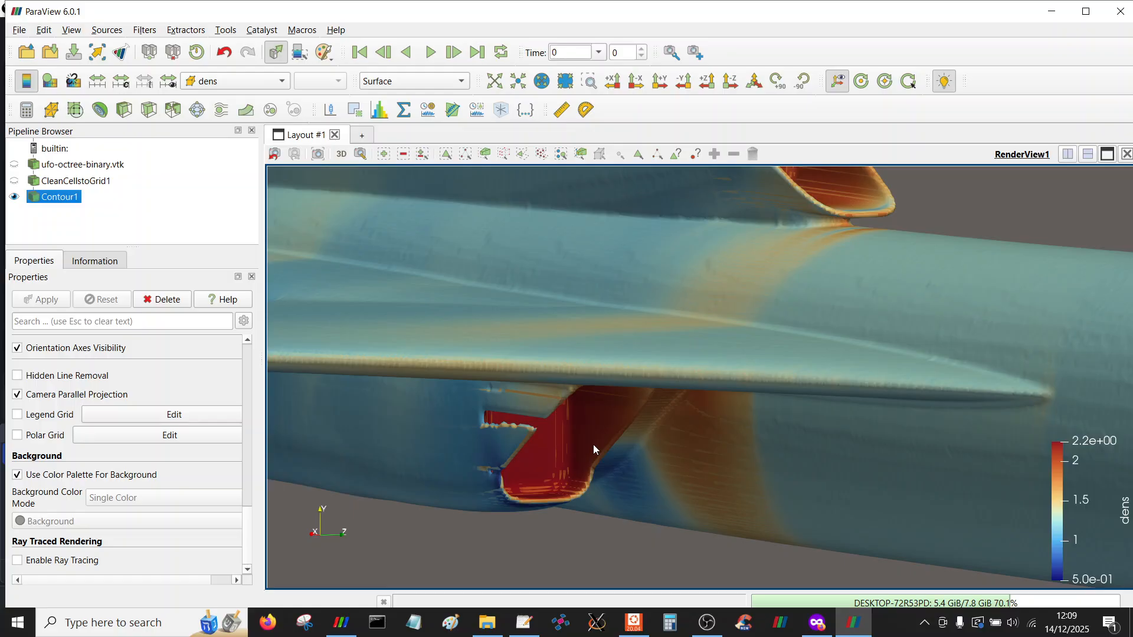
pyautogui.moveTo(593, 448); pyautogui.dragTo(619, 435)
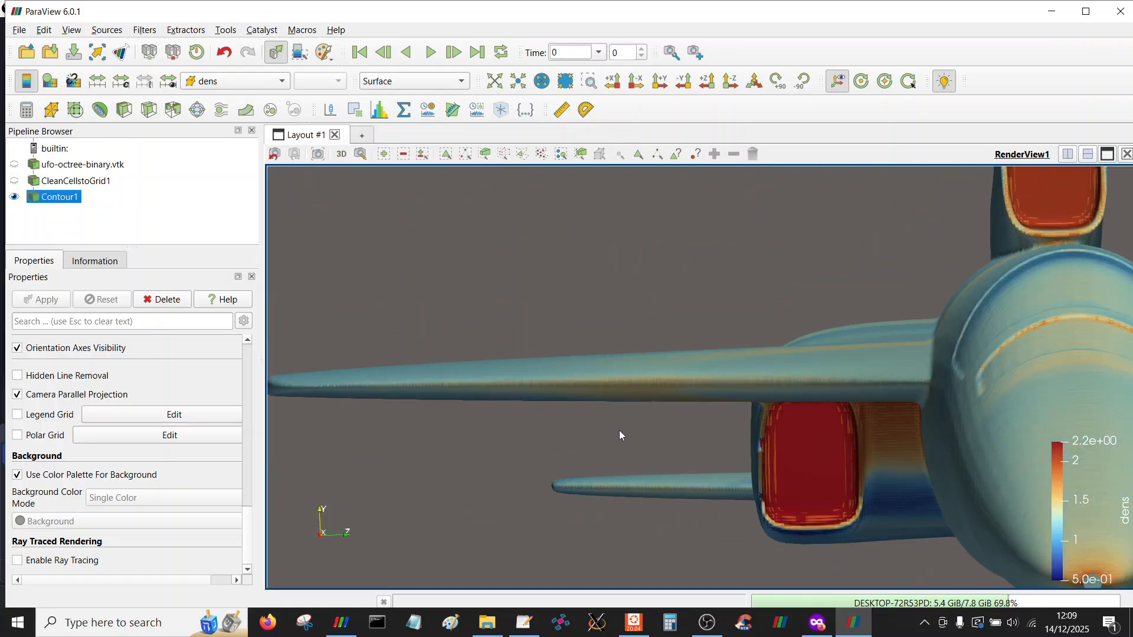
pyautogui.click(230, 84)
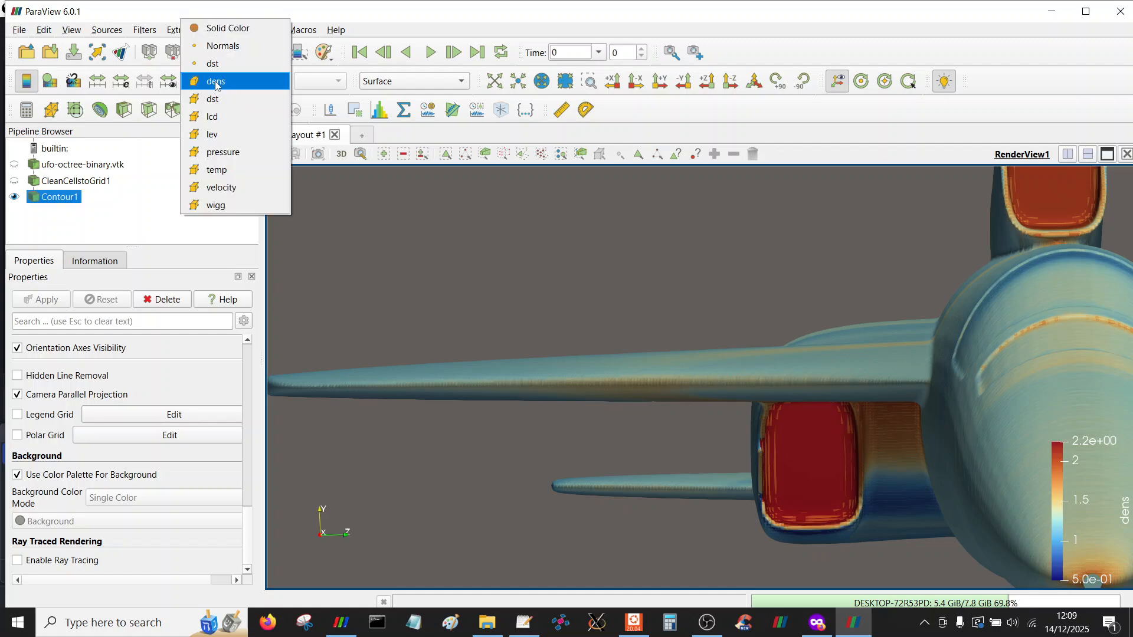
pyautogui.click(225, 29)
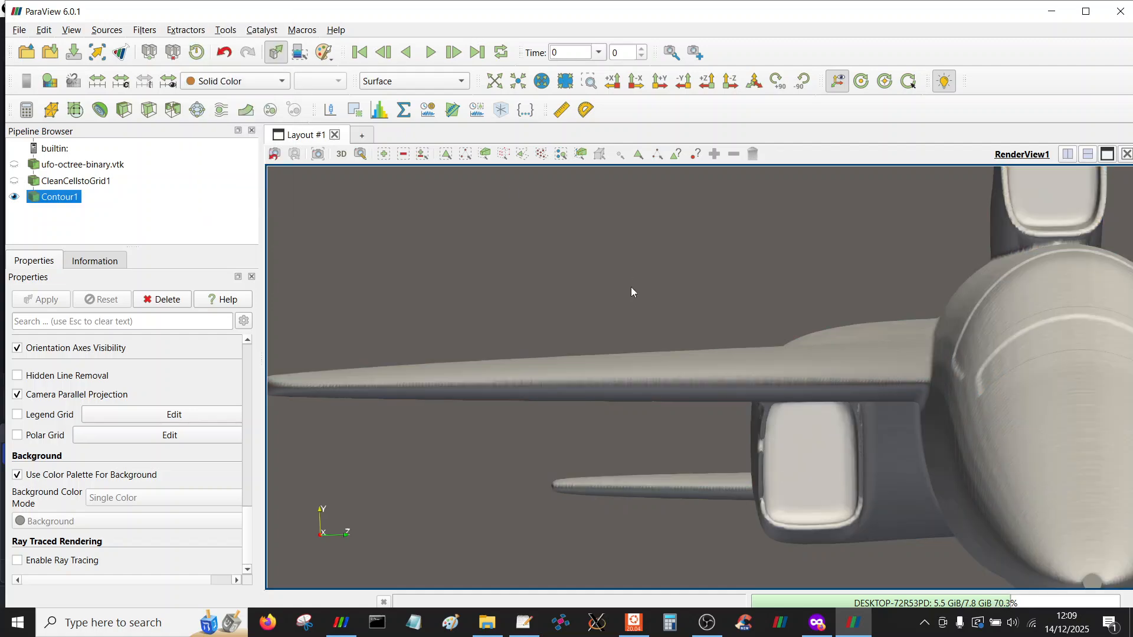
# Zoom into the engine intake under the wing and orbit around it to inspect the solid surface
pyautogui.click(589, 81)
pyautogui.moveTo(645, 328); pyautogui.dragTo(1054, 576)
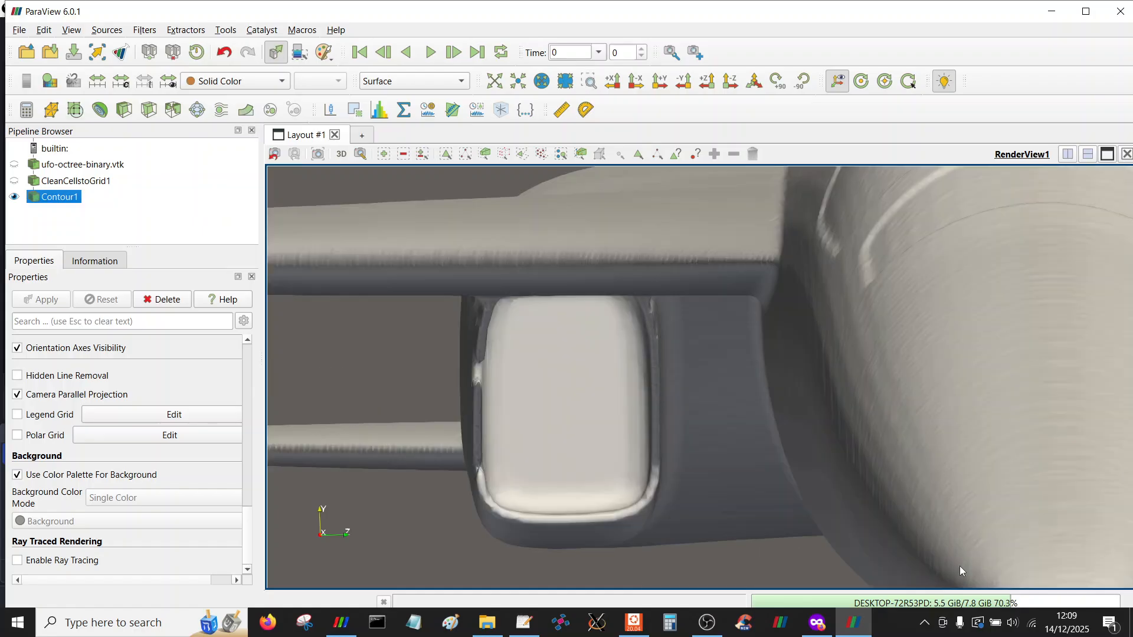
pyautogui.moveTo(628, 384); pyautogui.dragTo(614, 426)
pyautogui.moveTo(655, 329); pyautogui.dragTo(644, 353)
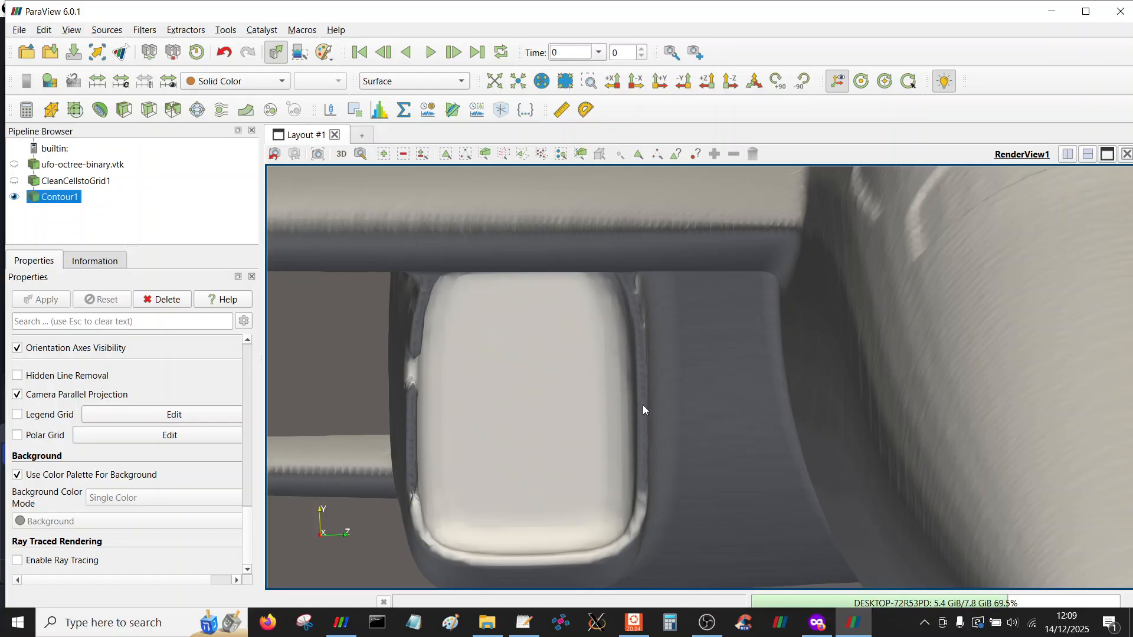
pyautogui.moveTo(592, 476)
pyautogui.mouseDown()
pyautogui.moveTo(583, 438)
pyautogui.moveTo(504, 412)
pyautogui.mouseUp()
pyautogui.moveTo(447, 378)
pyautogui.mouseDown()
pyautogui.moveTo(468, 392)
pyautogui.moveTo(416, 377)
pyautogui.moveTo(407, 350)
pyautogui.mouseUp()
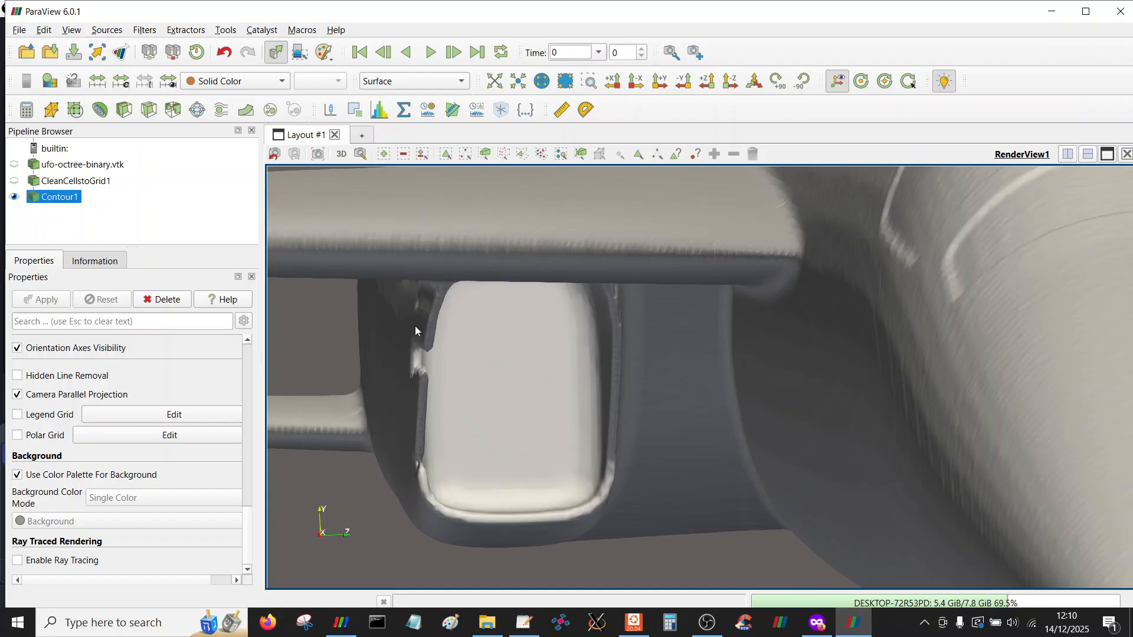
# Review the pipeline items and the Contour1 isosurface value in its properties
pyautogui.click(81, 168)
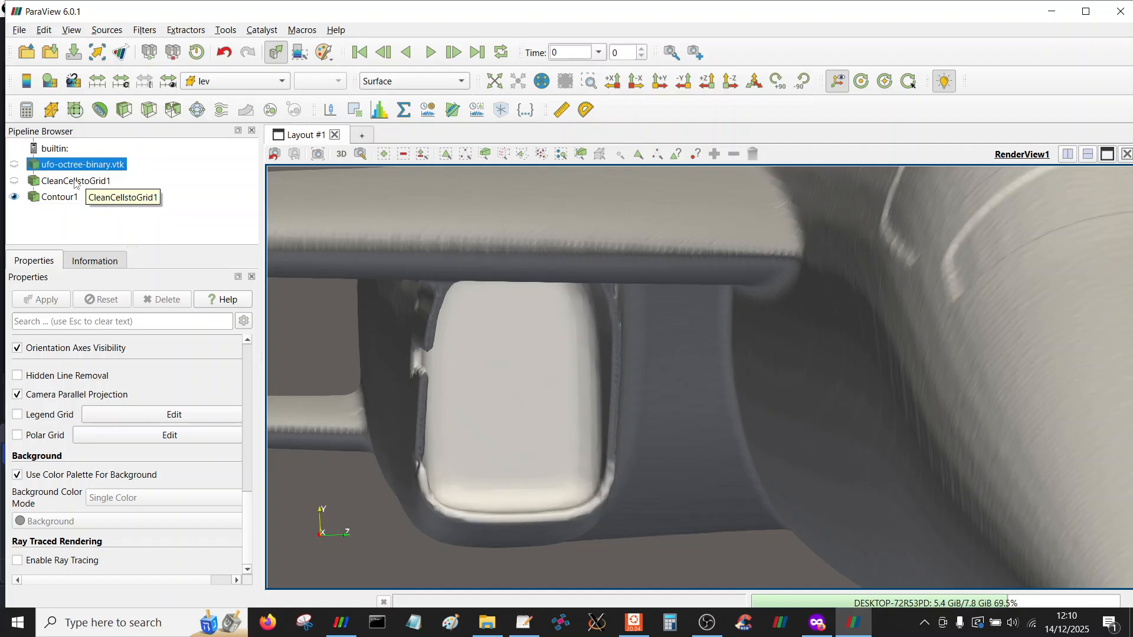
pyautogui.click(75, 182)
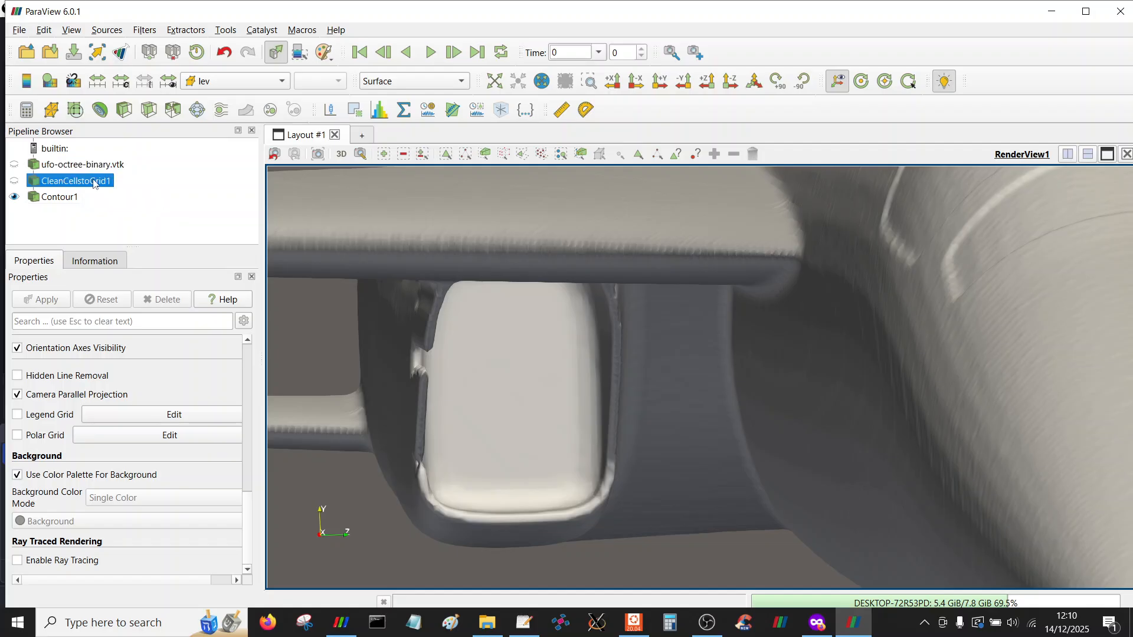
pyautogui.click(53, 200)
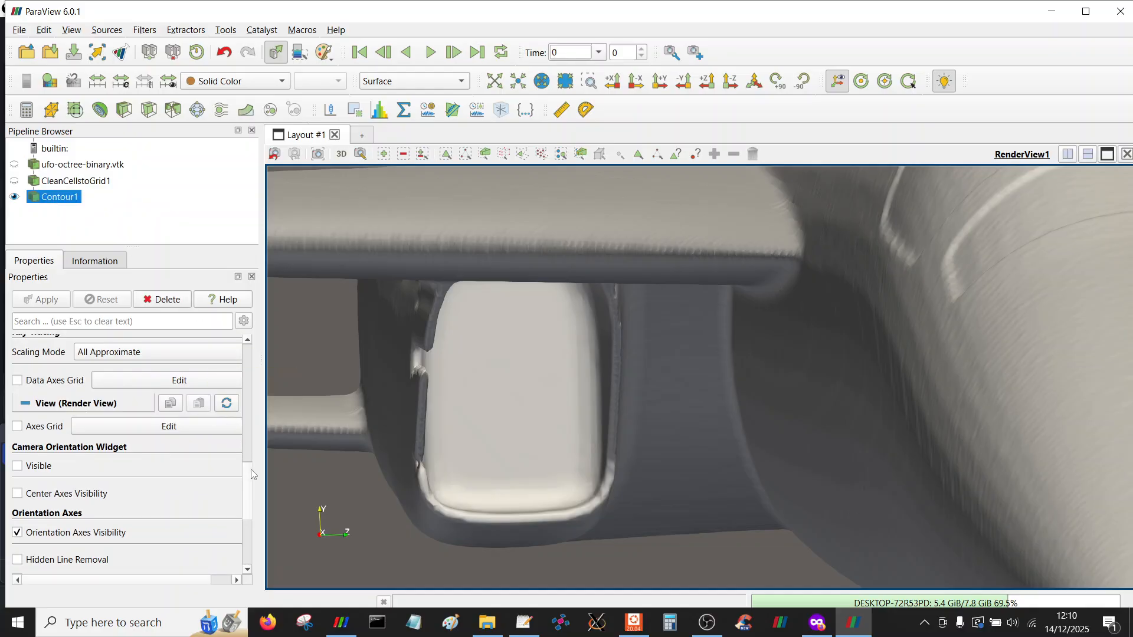
pyautogui.scroll(10, 139, 370)
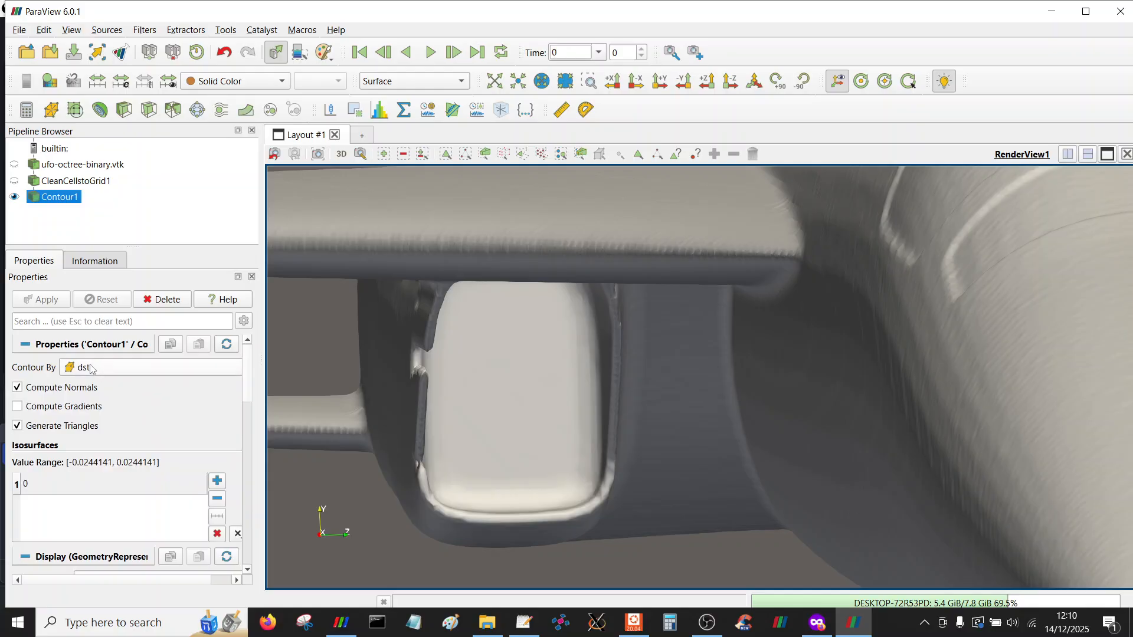
pyautogui.doubleClick(37, 481)
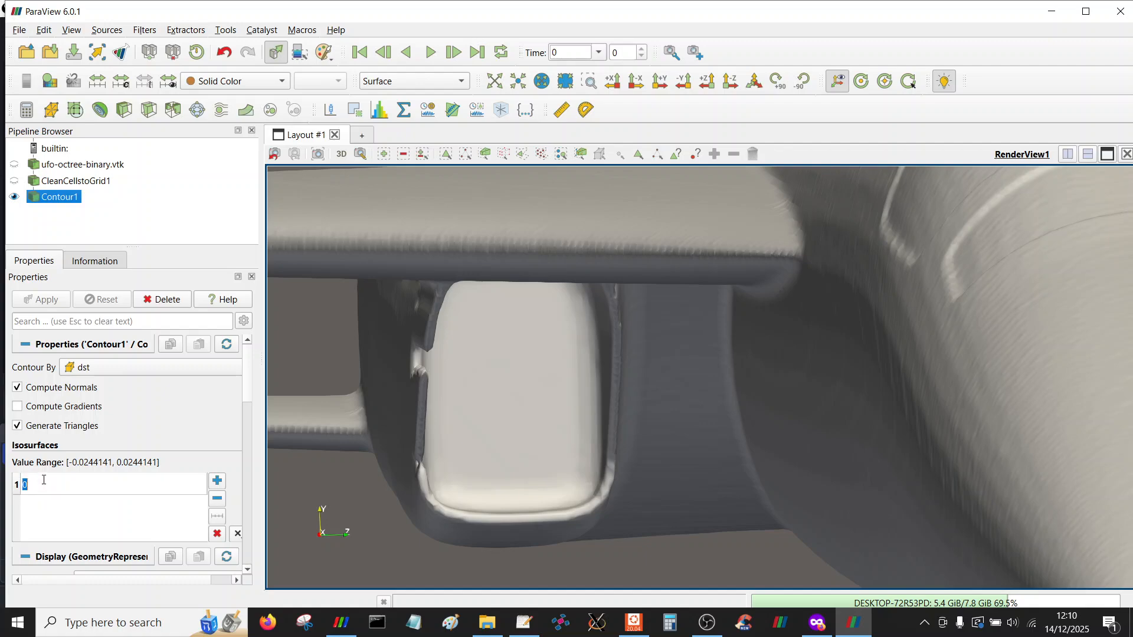
pyautogui.click(73, 482)
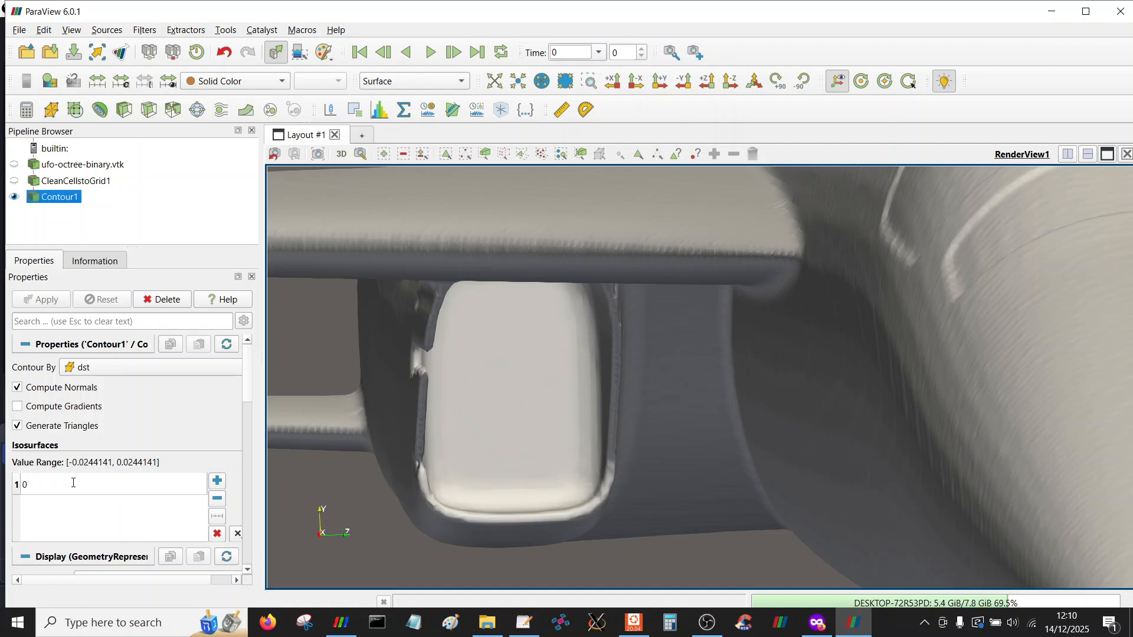
pyautogui.click(174, 417)
# Orbit and zoom around the aircraft to inspect the intake and the whole contour surface
pyautogui.moveTo(469, 387); pyautogui.dragTo(440, 397)
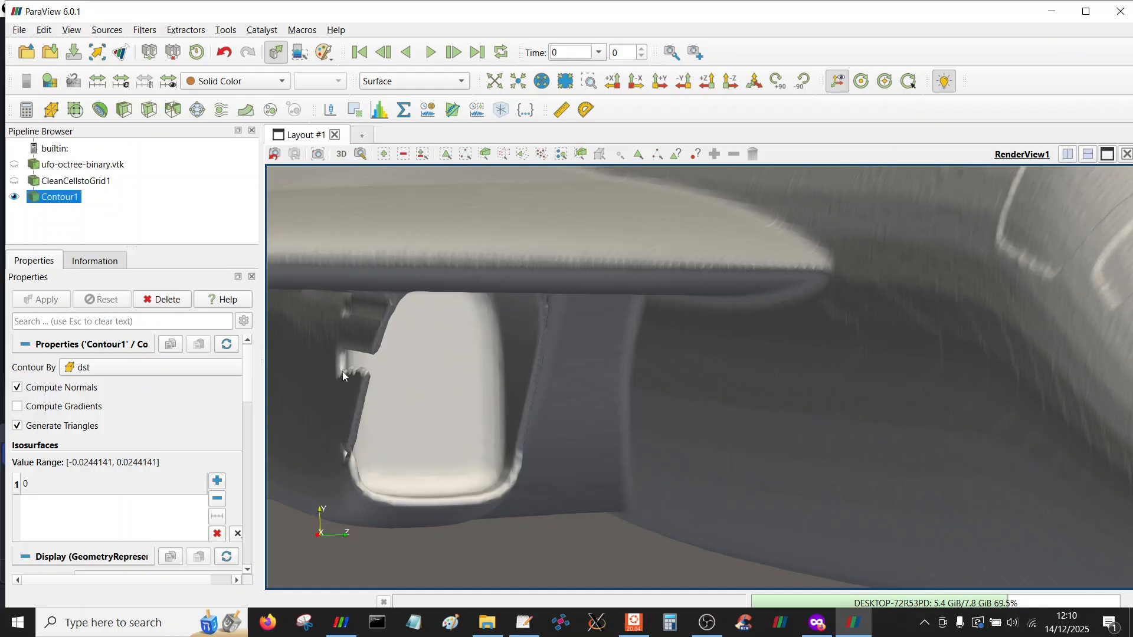
pyautogui.scroll(-2, 404, 413)
pyautogui.moveTo(412, 369); pyautogui.dragTo(470, 412)
pyautogui.scroll(1, 447, 374)
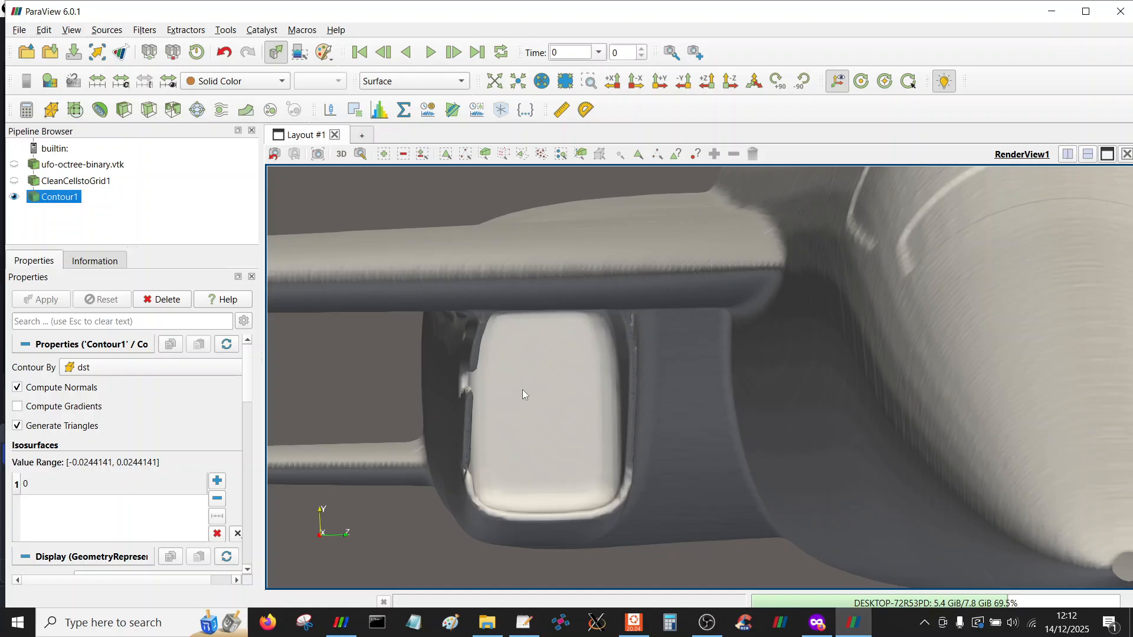
pyautogui.moveTo(466, 404)
pyautogui.mouseDown()
pyautogui.moveTo(480, 410)
pyautogui.moveTo(520, 366)
pyautogui.moveTo(532, 387)
pyautogui.mouseUp()
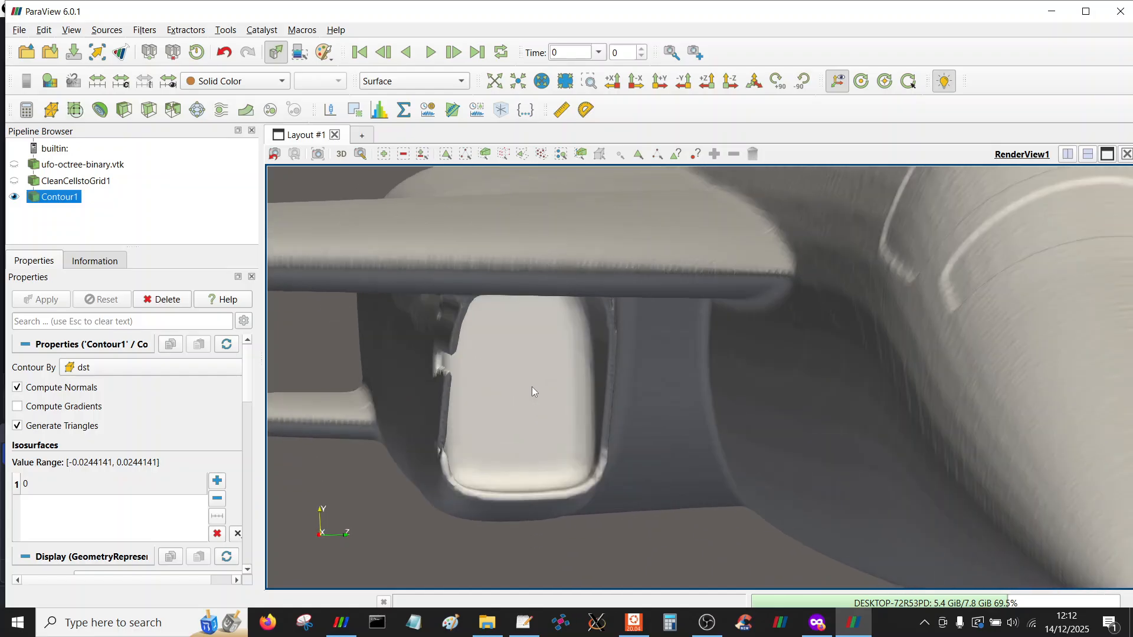
pyautogui.moveTo(443, 380); pyautogui.dragTo(449, 372)
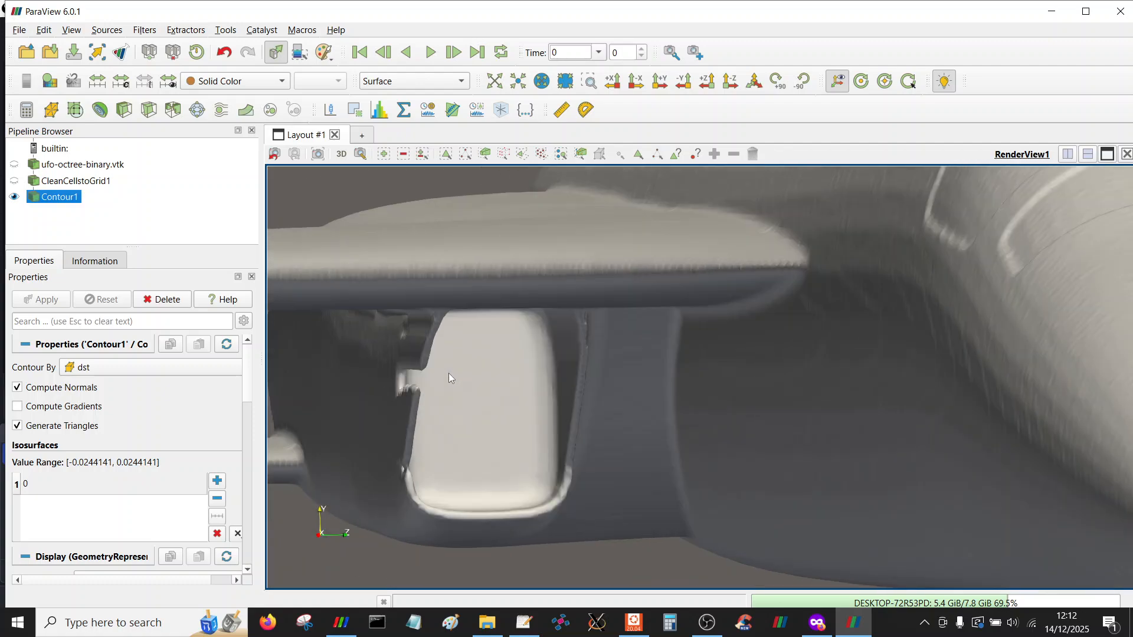
pyautogui.scroll(-5, 481, 440)
pyautogui.moveTo(609, 307)
pyautogui.mouseDown()
pyautogui.moveTo(583, 307)
pyautogui.moveTo(775, 302)
pyautogui.mouseUp()
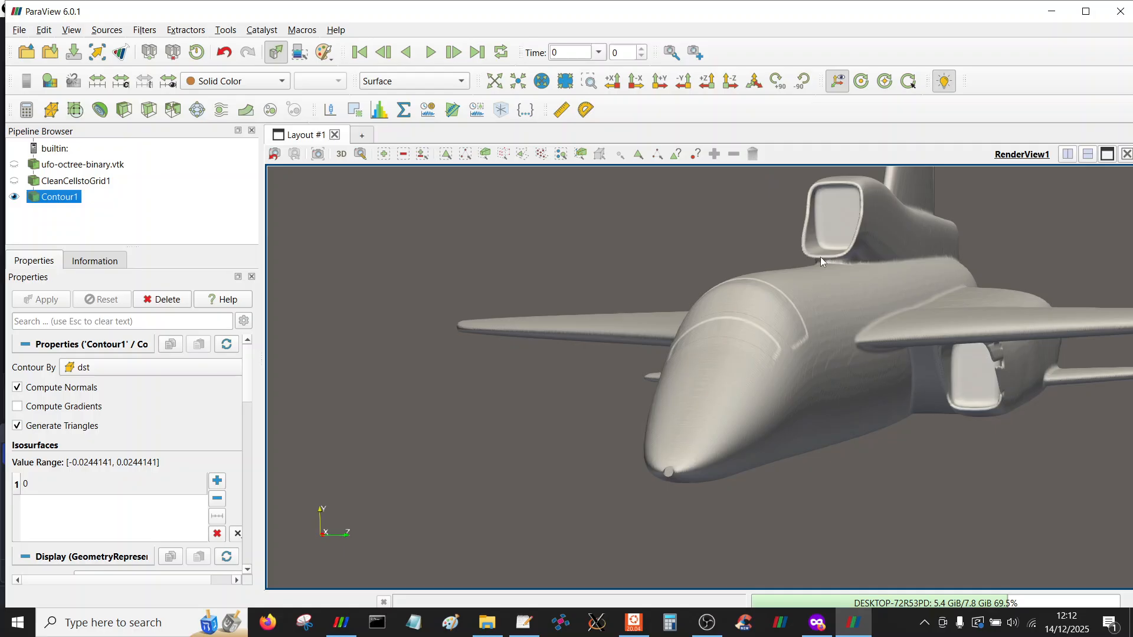
pyautogui.moveTo(775, 314); pyautogui.dragTo(694, 332)
pyautogui.scroll(-1, 695, 354)
pyautogui.scroll(-5, 740, 250)
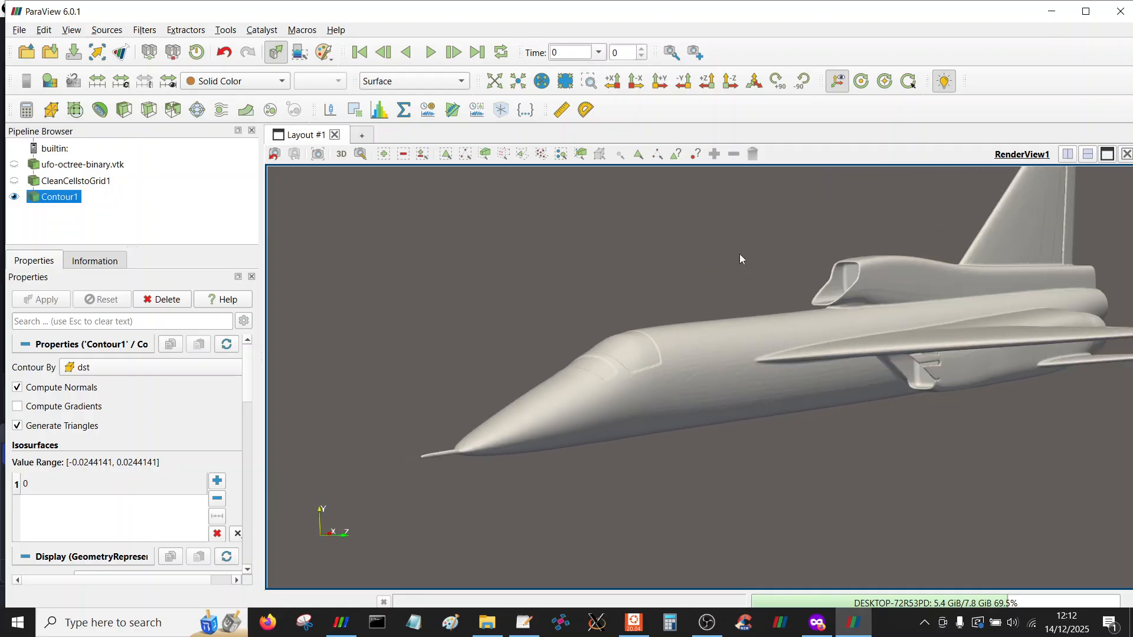
pyautogui.scroll(4, 650, 352)
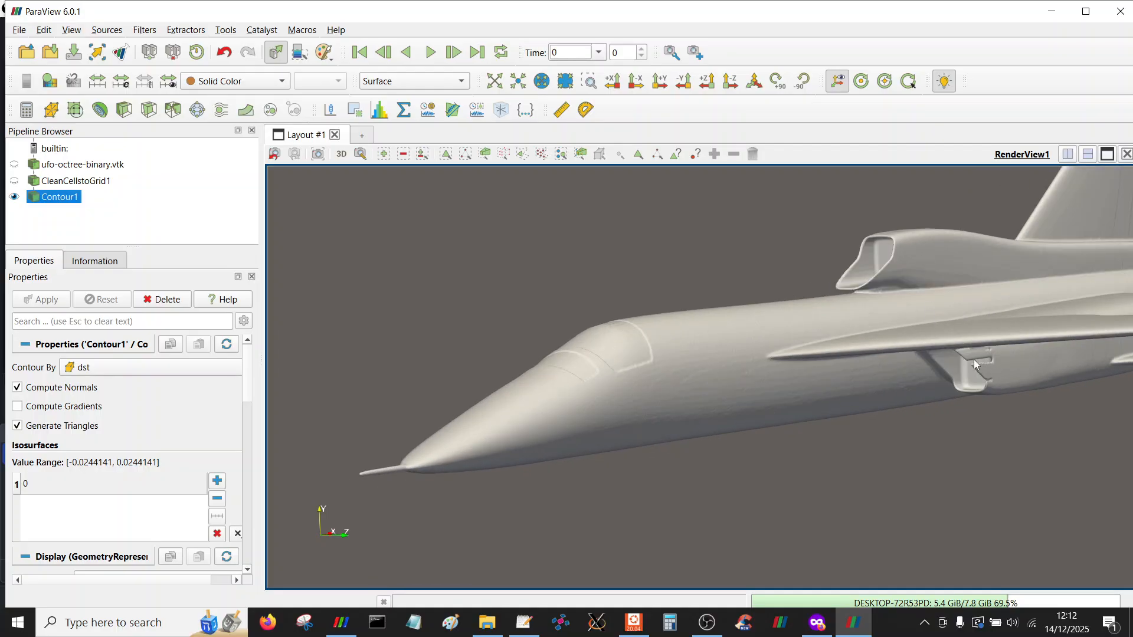
pyautogui.moveTo(979, 361); pyautogui.dragTo(953, 462)
pyautogui.moveTo(734, 341); pyautogui.dragTo(833, 337)
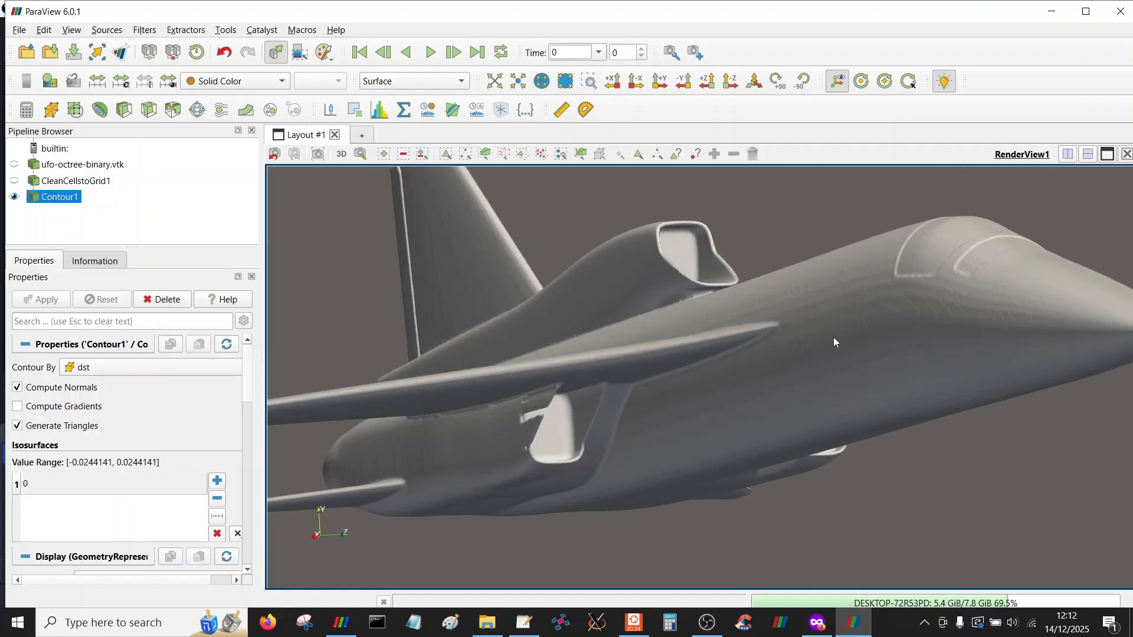
# Switch to the ParaView 3.98.1 window and orbit the view around its intake model
pyautogui.click(342, 622)
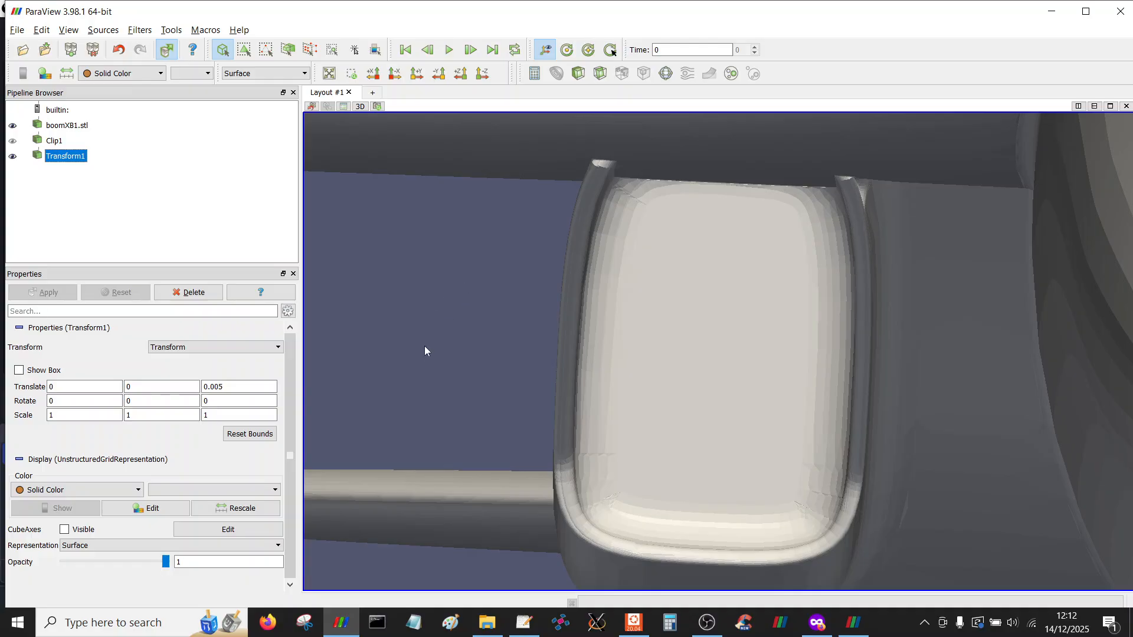
pyautogui.moveTo(470, 266); pyautogui.dragTo(492, 165, button='right')
pyautogui.moveTo(512, 312); pyautogui.dragTo(455, 327, button='right')
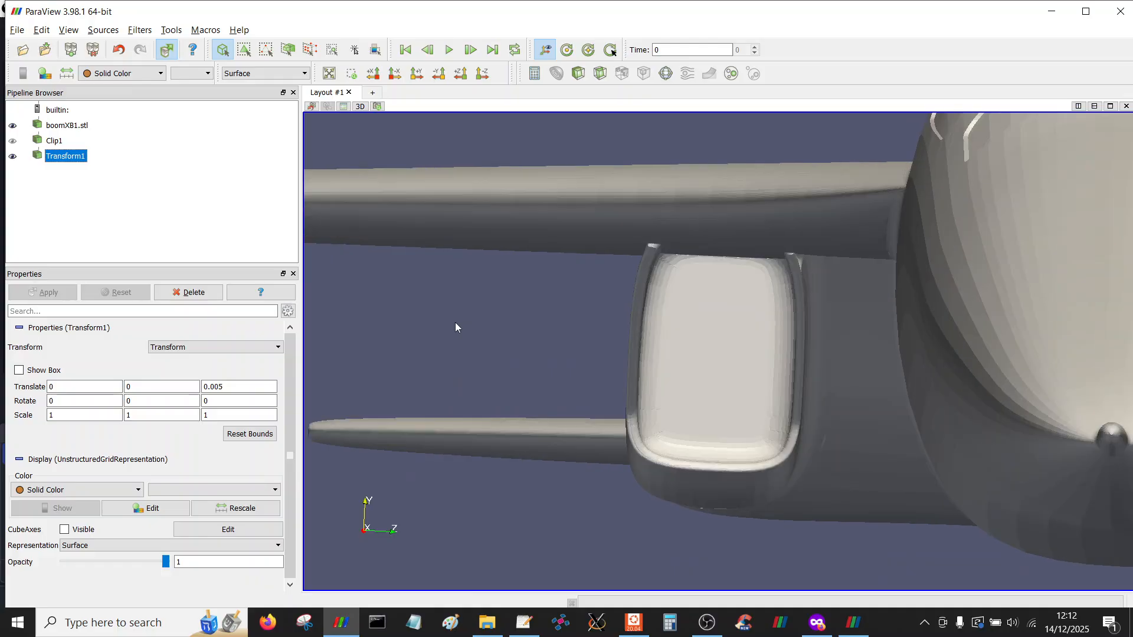
# Select Clip1 and review its Box clip type and box settings
pyautogui.click(12, 141)
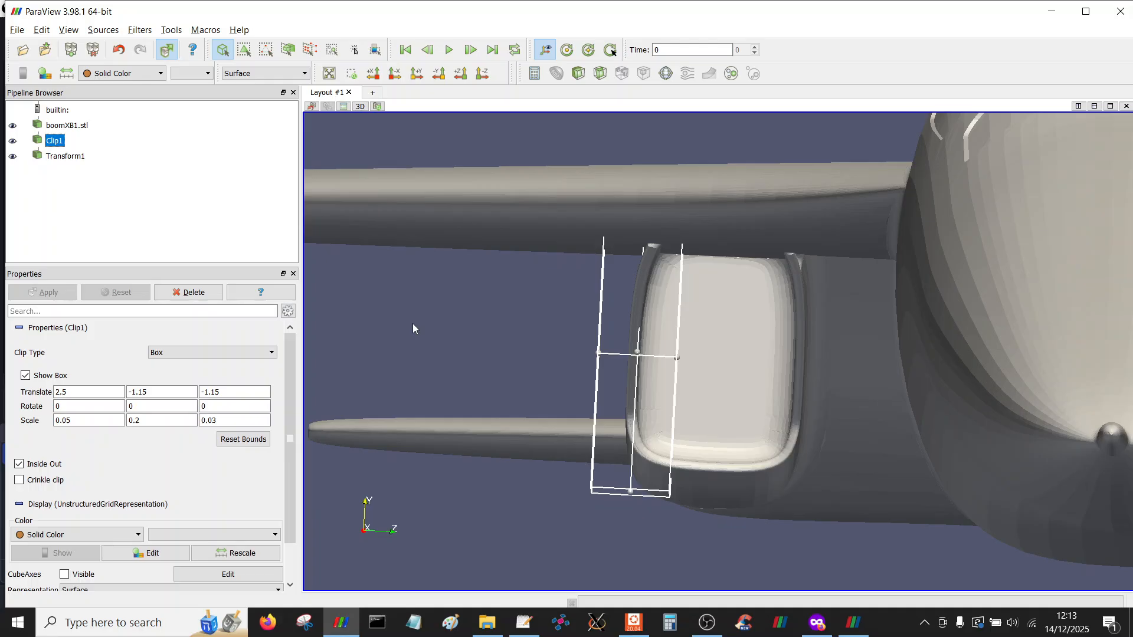
pyautogui.moveTo(395, 409); pyautogui.dragTo(417, 289, button='right')
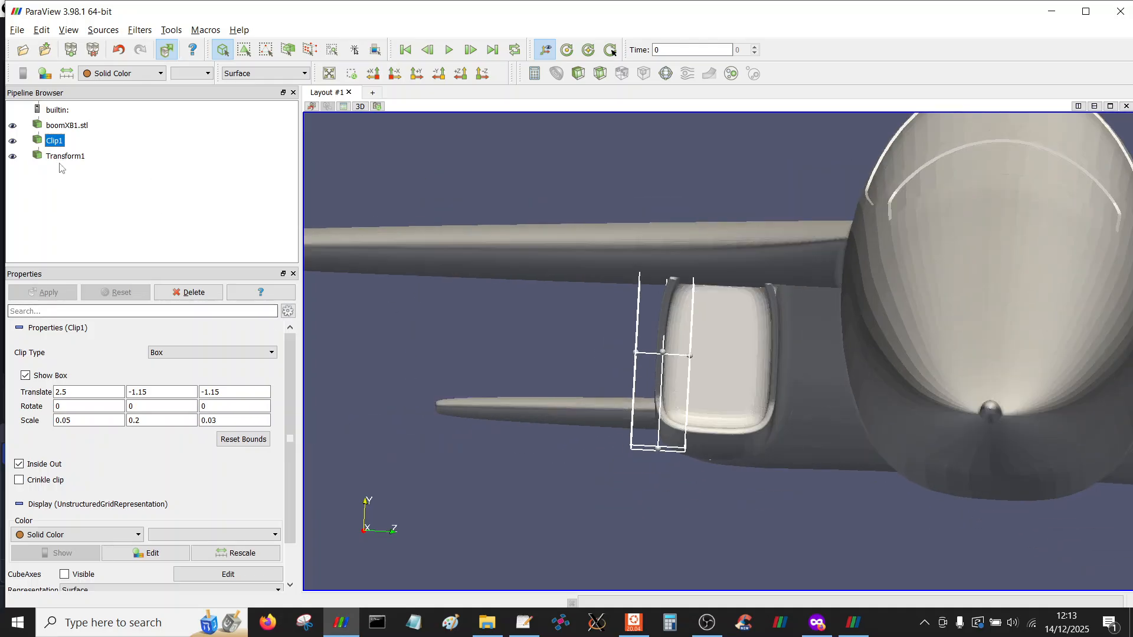
pyautogui.click(189, 354)
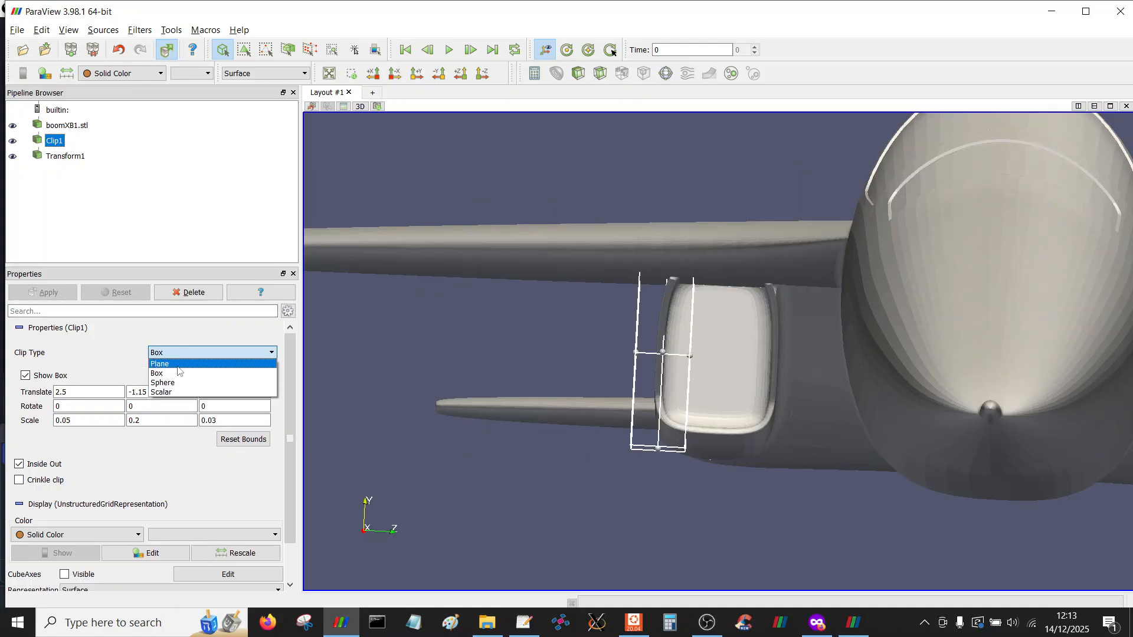
pyautogui.click(177, 371)
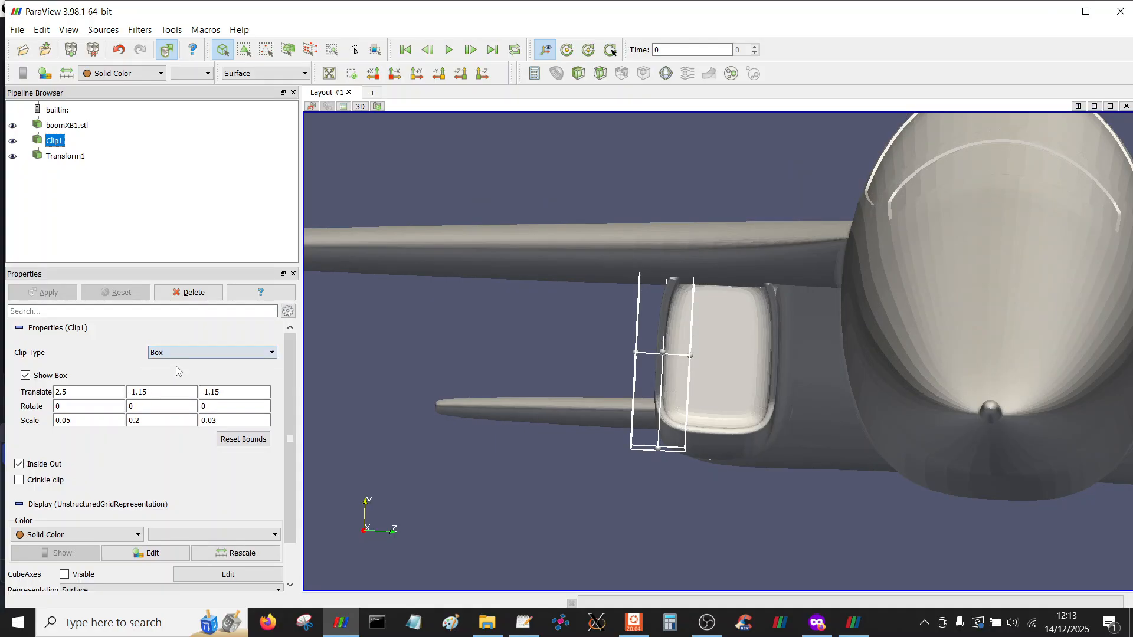
pyautogui.click(200, 332)
# Orbit around the intake and review the Transform1 properties
pyautogui.moveTo(461, 308); pyautogui.dragTo(604, 322)
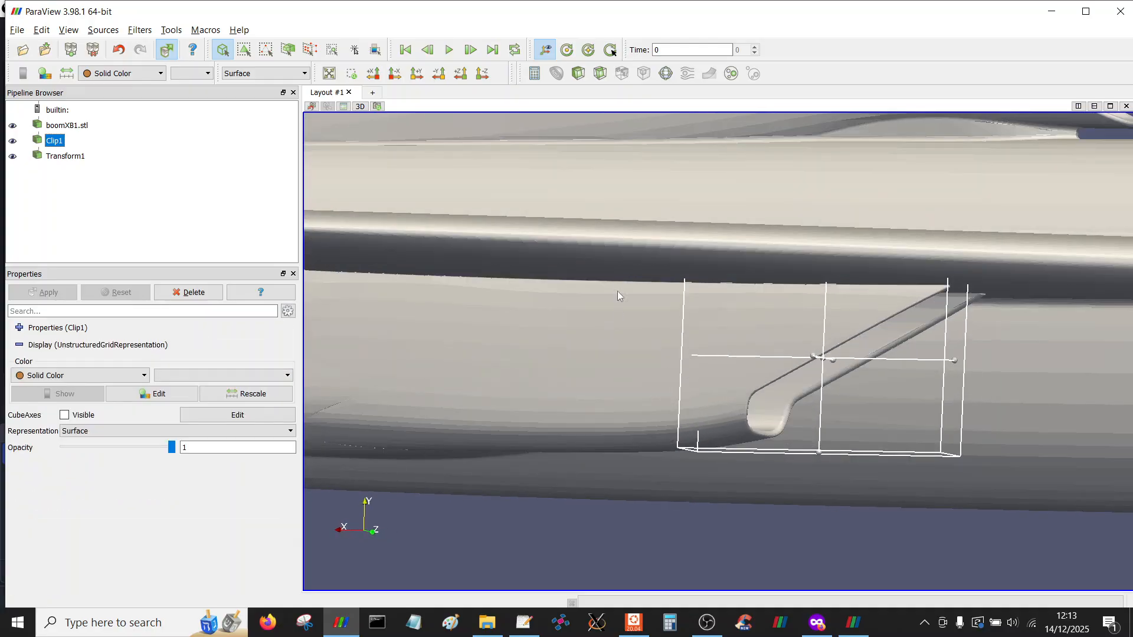
pyautogui.moveTo(664, 197); pyautogui.dragTo(545, 201)
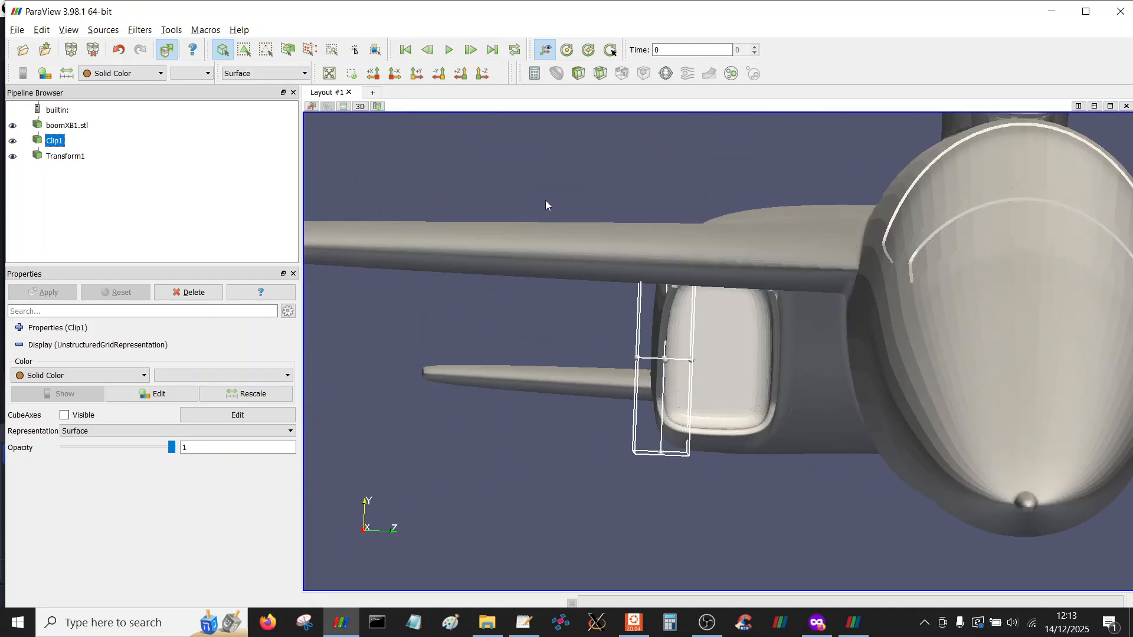
pyautogui.moveTo(460, 287); pyautogui.dragTo(446, 433, button='right')
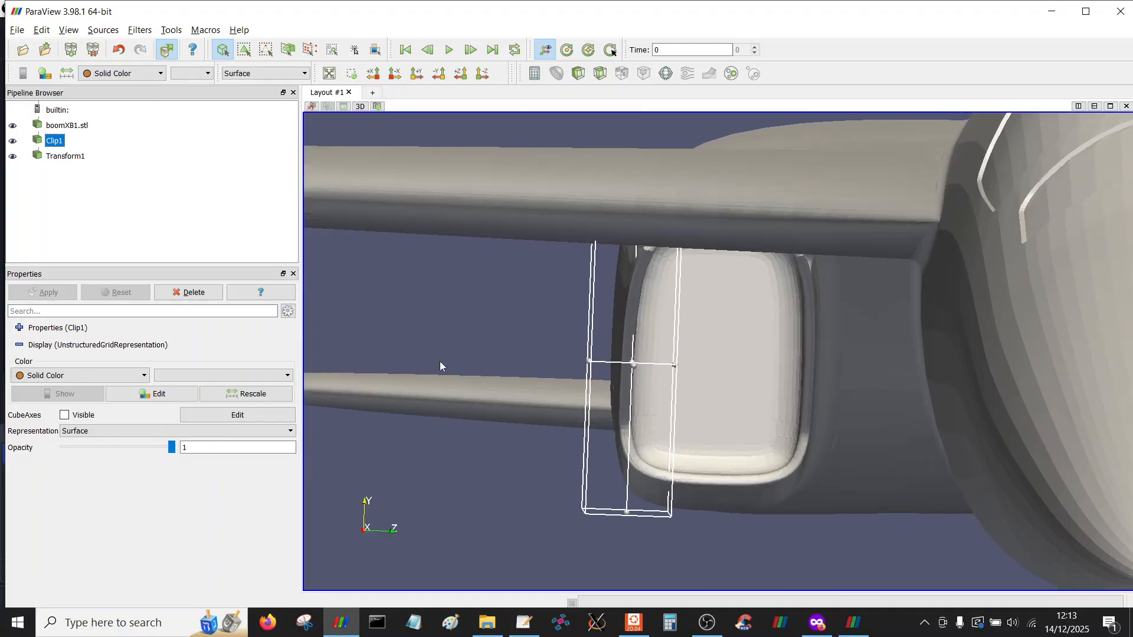
pyautogui.moveTo(433, 347); pyautogui.dragTo(424, 376, button='right')
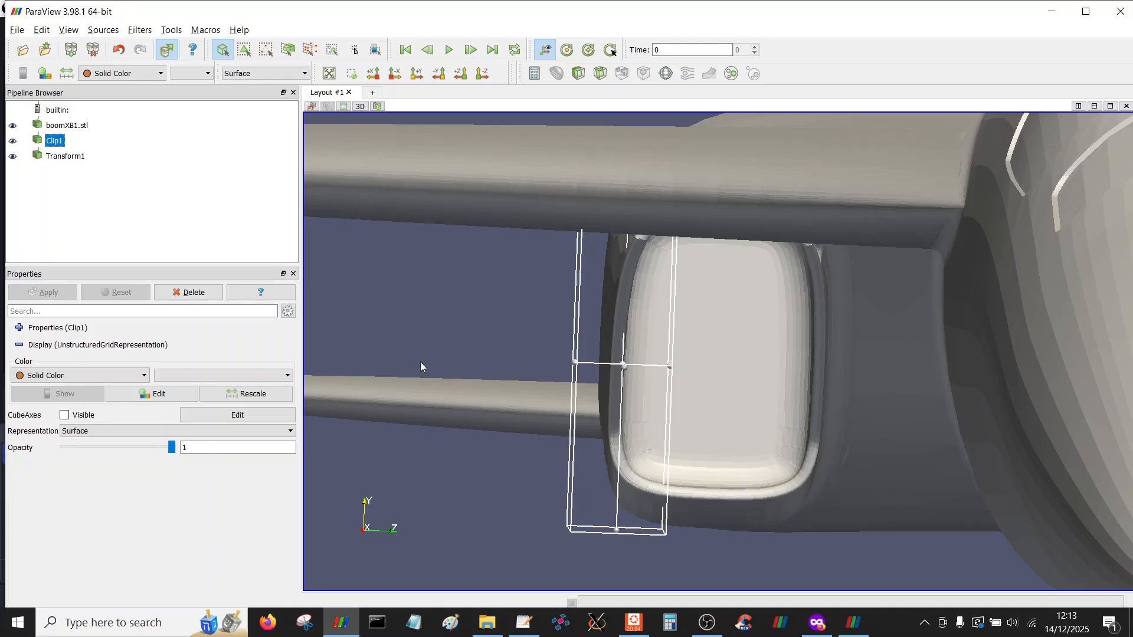
pyautogui.click(64, 159)
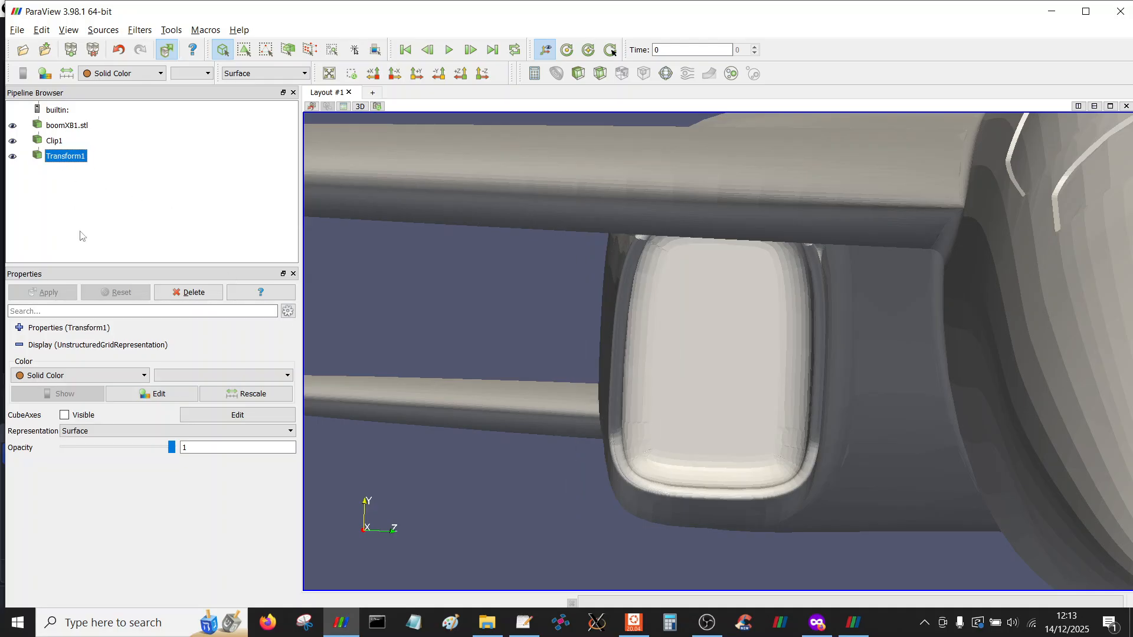
pyautogui.click(19, 329)
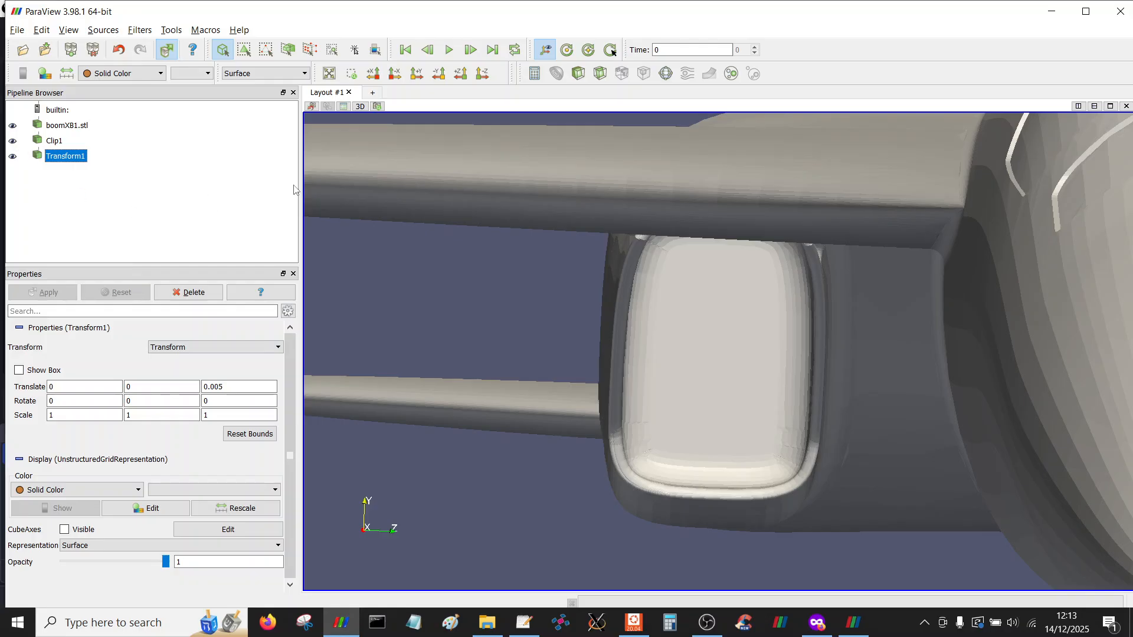
pyautogui.moveTo(348, 201); pyautogui.dragTo(349, 246, button='right')
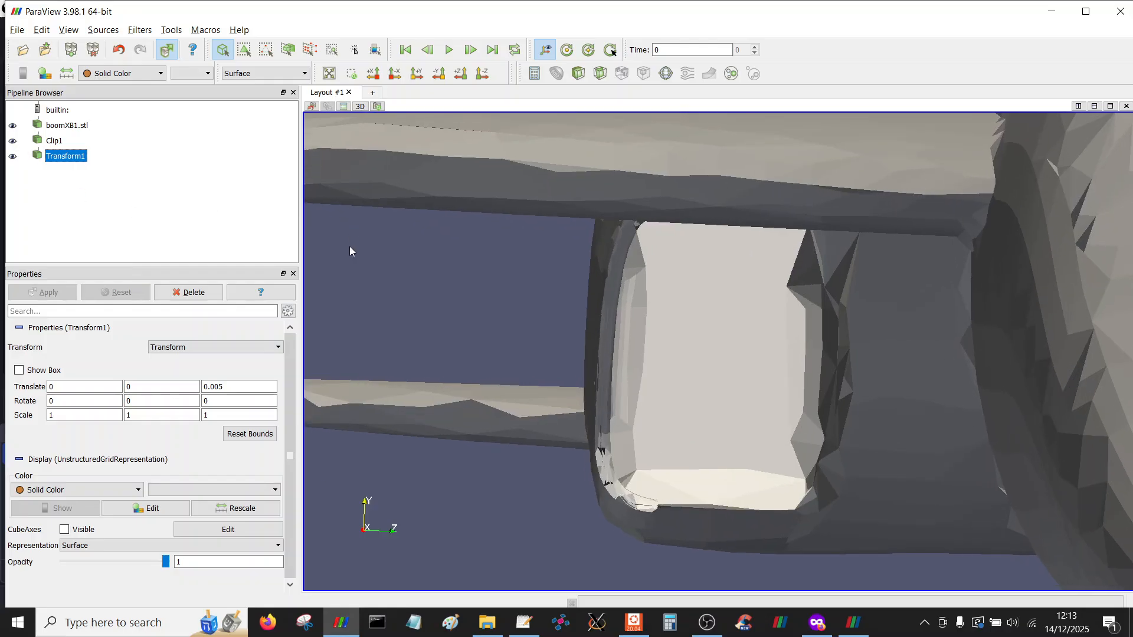
# Toggle Transform1's visibility off and on, then hide the boomXB1.stl surface
pyautogui.click(13, 157)
pyautogui.click(13, 157)
pyautogui.click(14, 157)
pyautogui.click(14, 157)
pyautogui.click(11, 126)
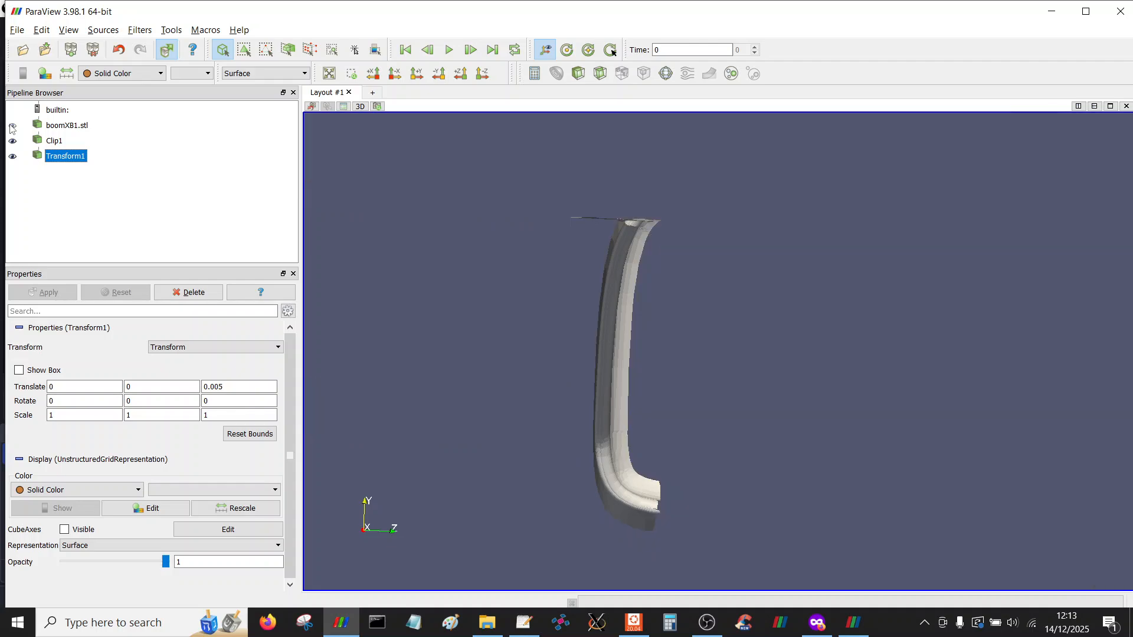
# Orbit around the intake, toggle Transform1's visibility repeatedly to compare, and show the boomXB1.stl surface again
pyautogui.click(13, 157)
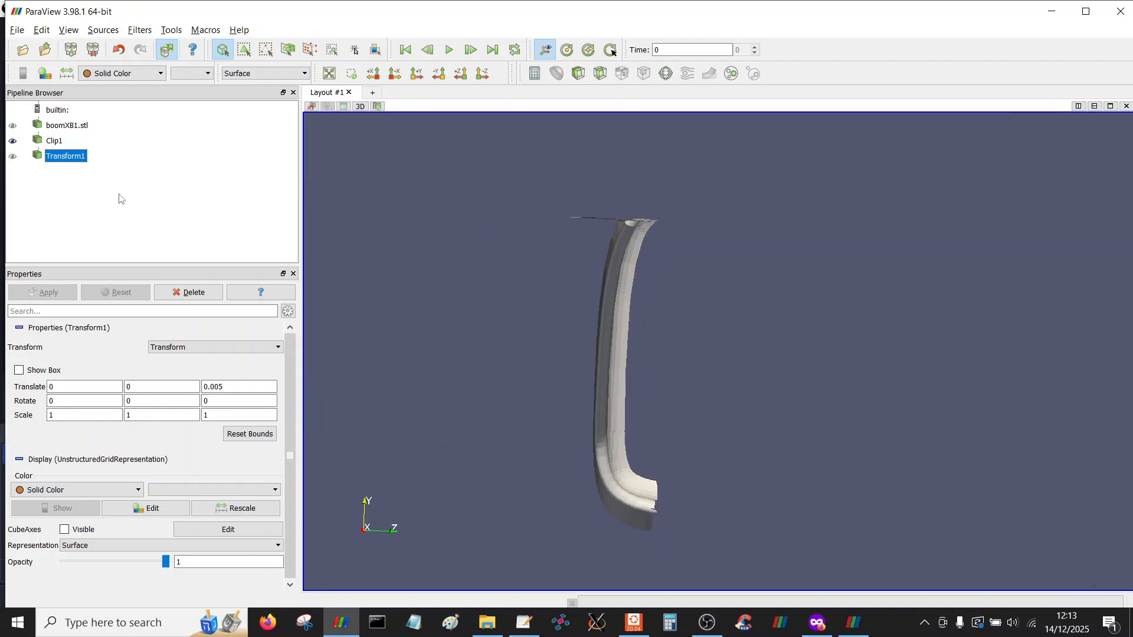
pyautogui.moveTo(341, 228); pyautogui.dragTo(500, 305)
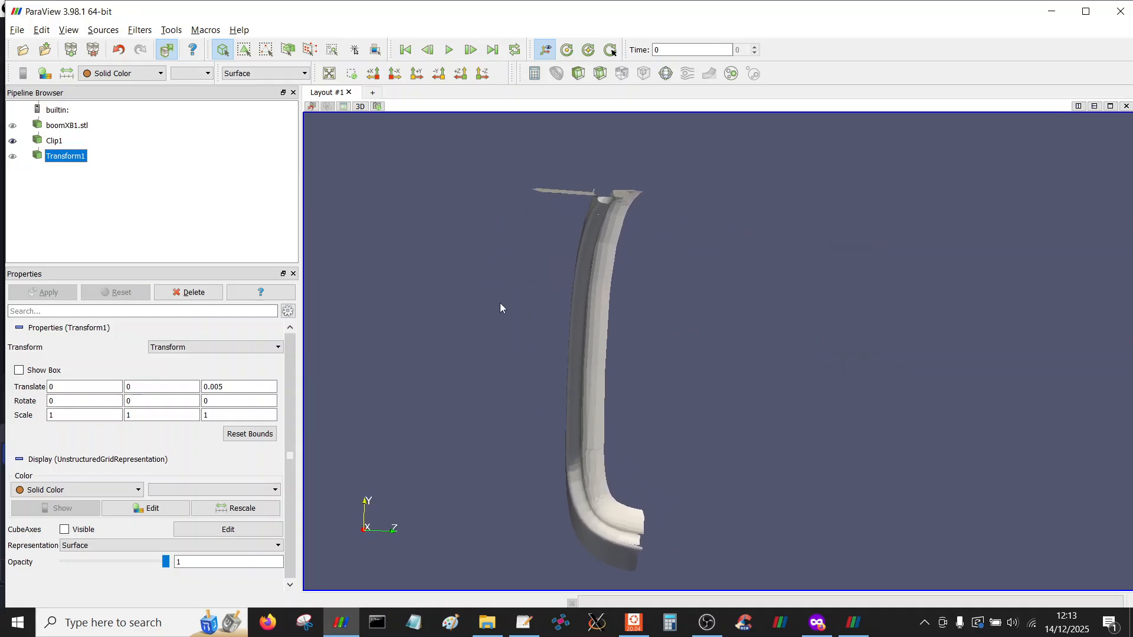
pyautogui.click(11, 160)
pyautogui.click(12, 160)
pyautogui.click(12, 160)
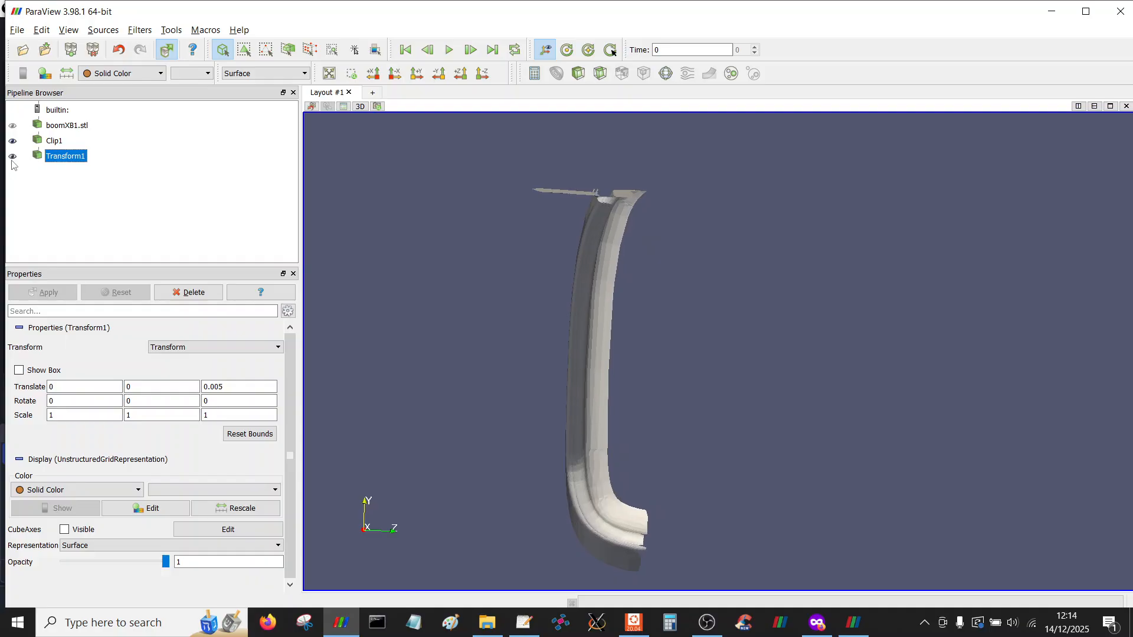
pyautogui.click(12, 160)
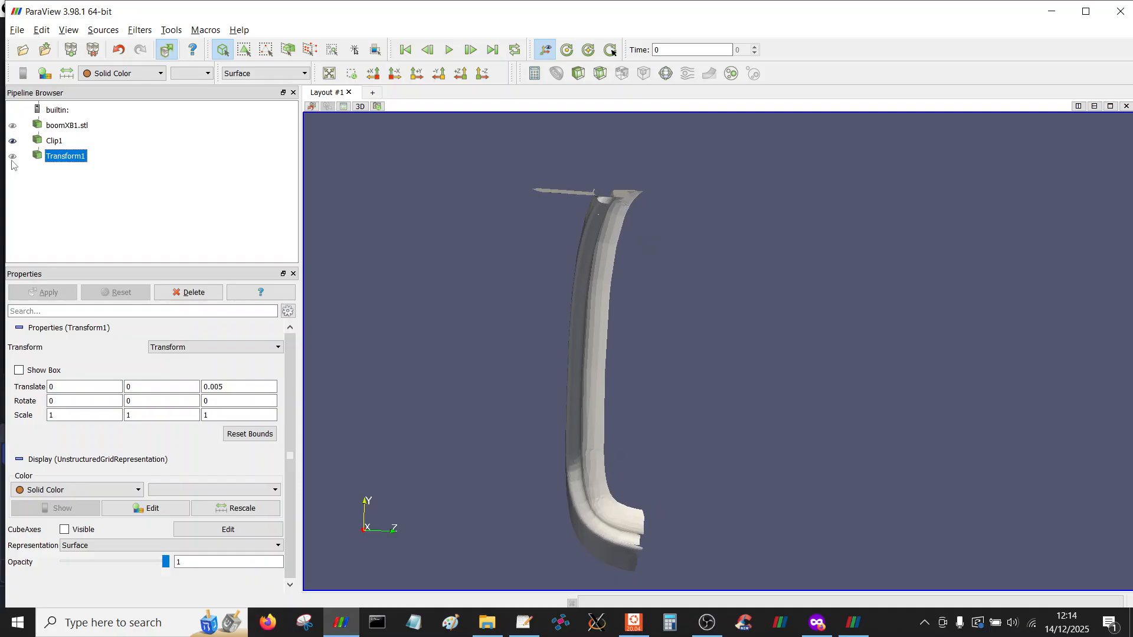
pyautogui.click(11, 161)
pyautogui.click(12, 161)
pyautogui.click(11, 161)
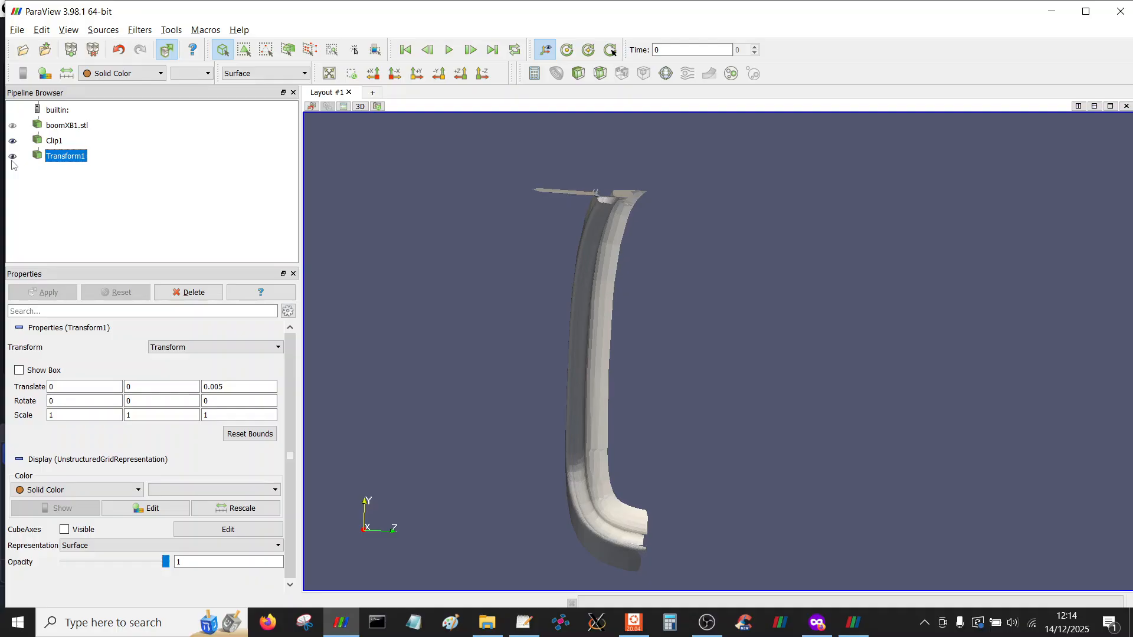
pyautogui.click(12, 159)
pyautogui.click(11, 159)
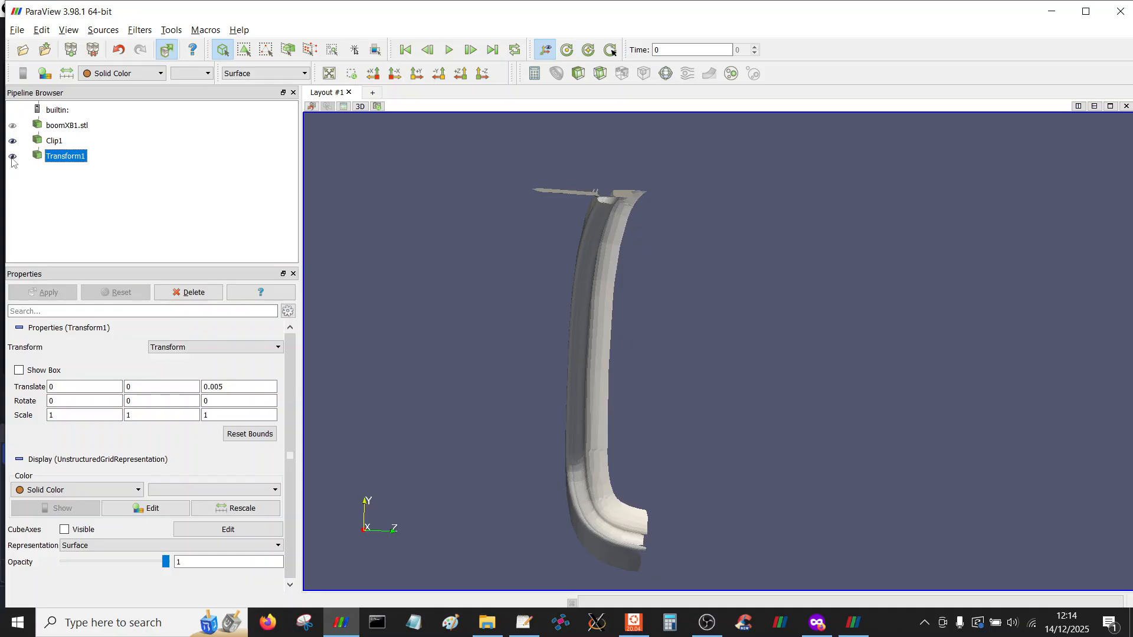
pyautogui.click(13, 125)
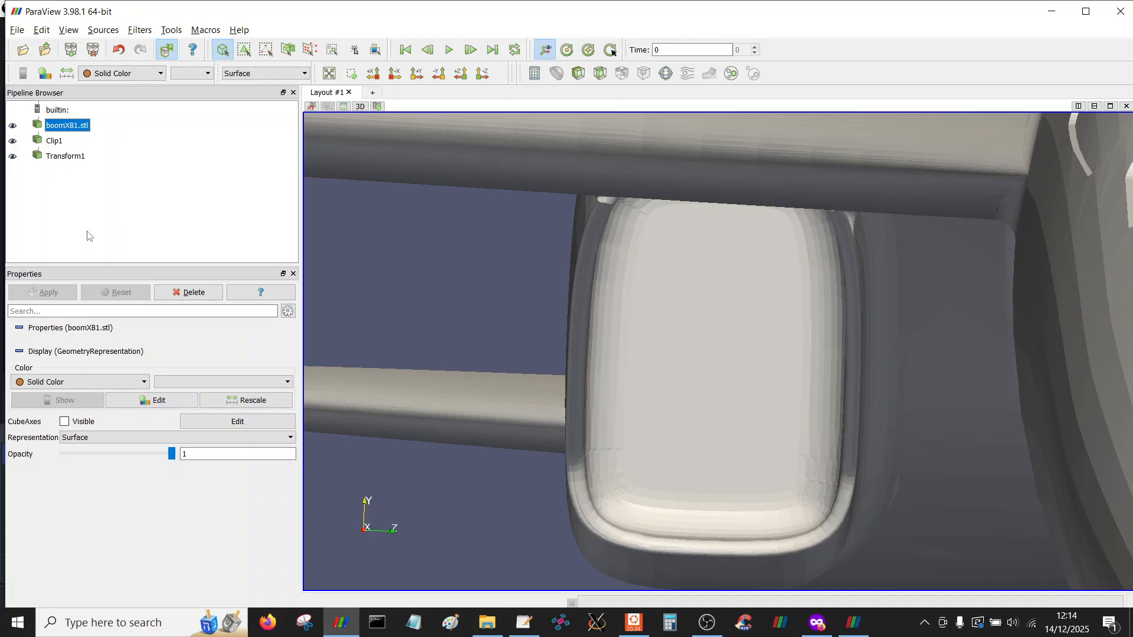
# Set Transform1's Z translation to 0.01
pyautogui.click(64, 157)
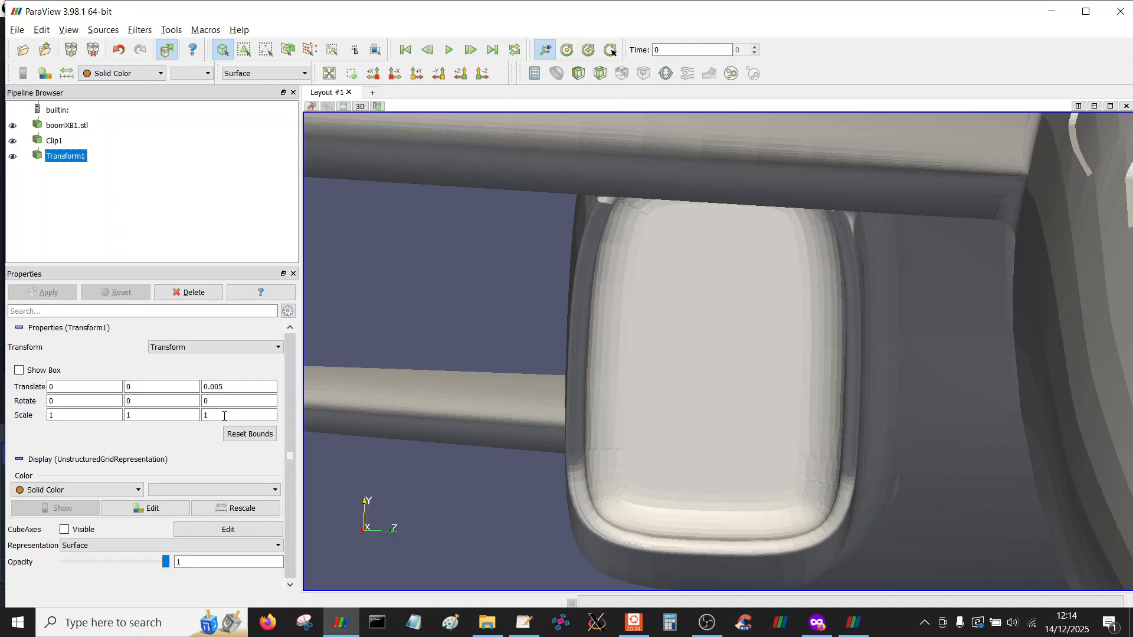
pyautogui.click(234, 388)
pyautogui.hotkey('shift', 'Left')
pyautogui.hotkey('shift', 'Left')
pyautogui.write('1')
pyautogui.press('Return')
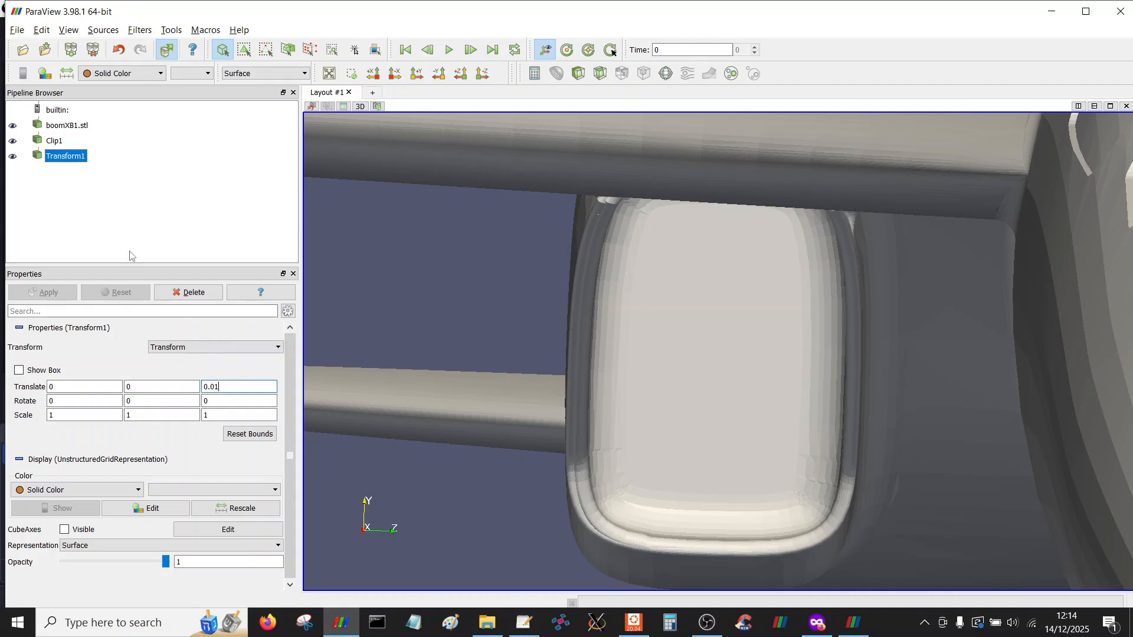
# Set Transform1's solid colour to red
pyautogui.click(146, 511)
pyautogui.click(448, 275)
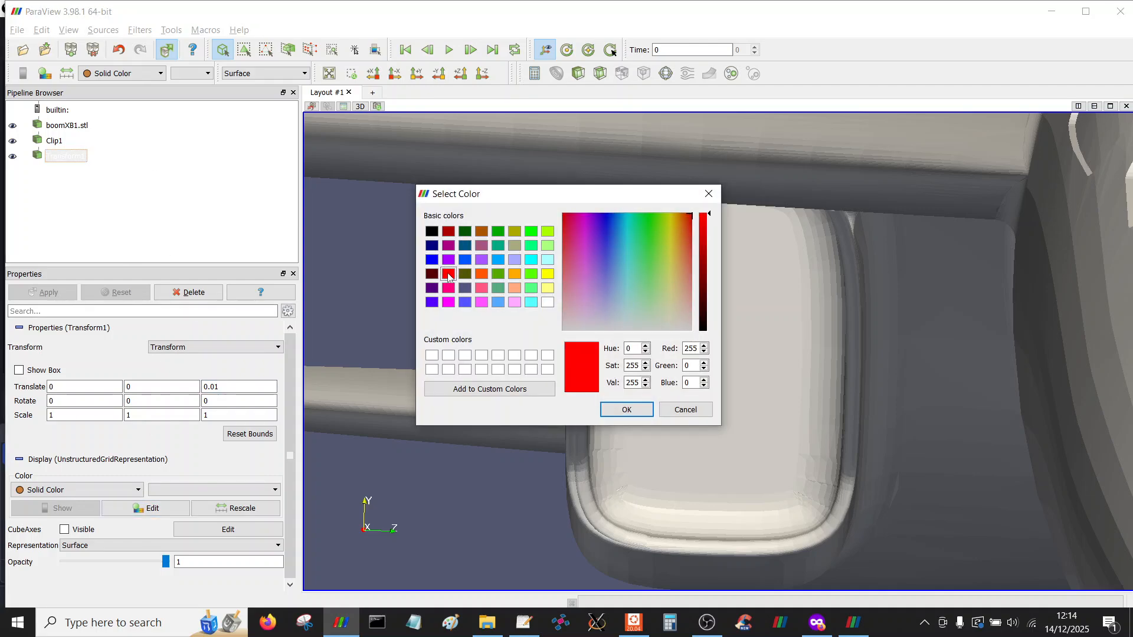
pyautogui.click(642, 412)
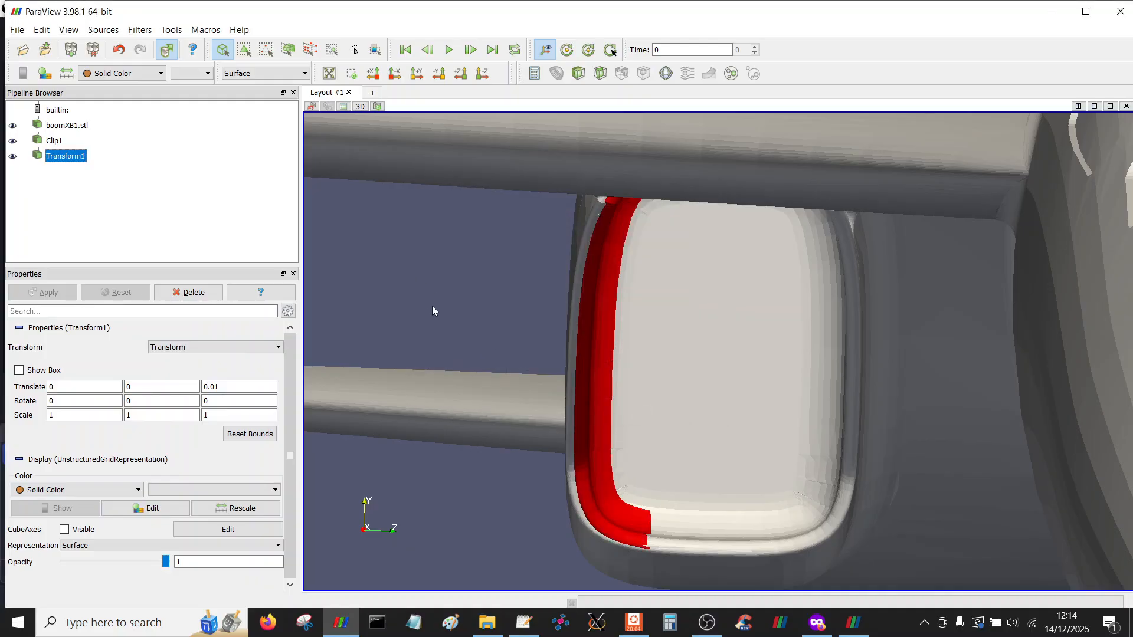
# Orbit around the intake and toggle Transform1's visibility to compare the red surface with the aircraft model
pyautogui.moveTo(430, 321); pyautogui.dragTo(455, 289, button='right')
pyautogui.moveTo(455, 289); pyautogui.dragTo(409, 353)
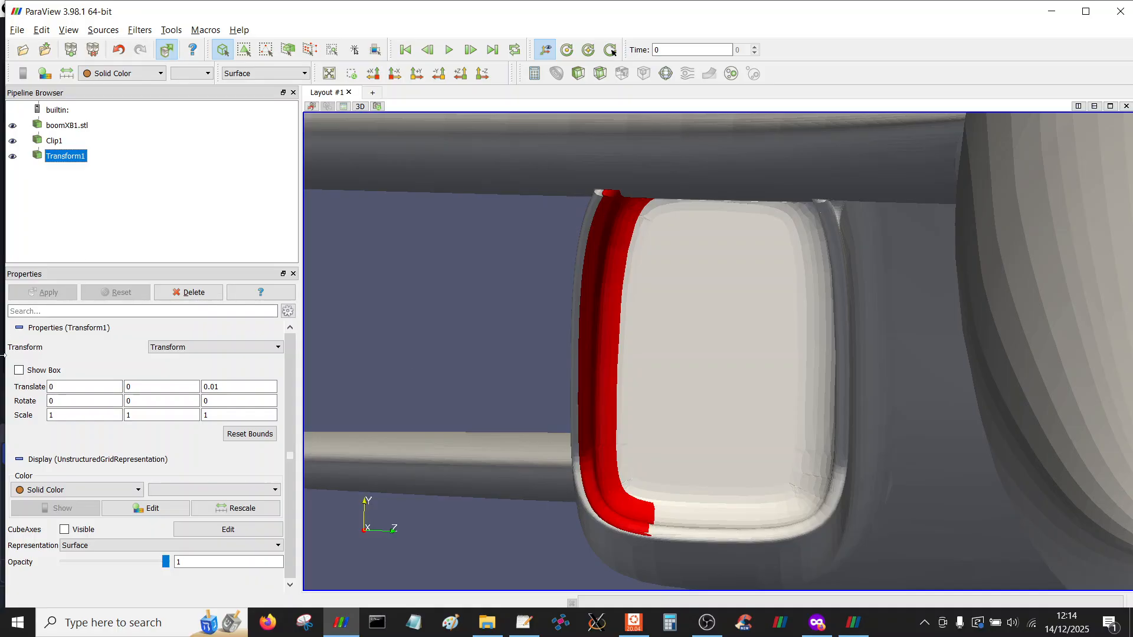
pyautogui.click(12, 156)
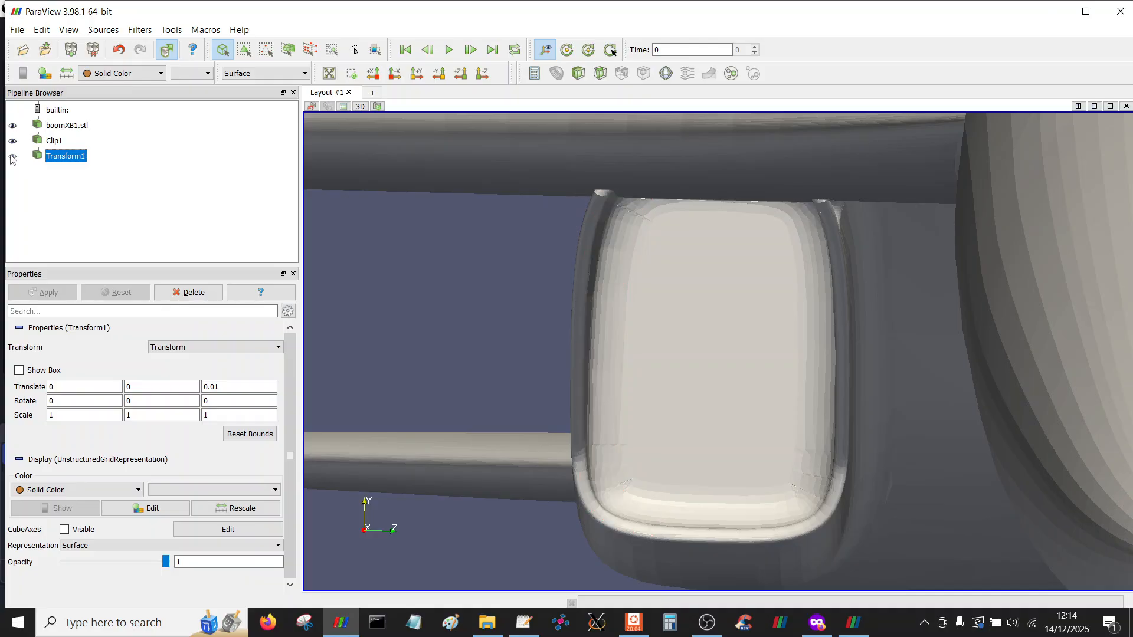
pyautogui.click(12, 156)
pyautogui.click(13, 157)
pyautogui.click(13, 156)
pyautogui.click(12, 156)
pyautogui.click(13, 156)
pyautogui.click(12, 157)
pyautogui.click(13, 157)
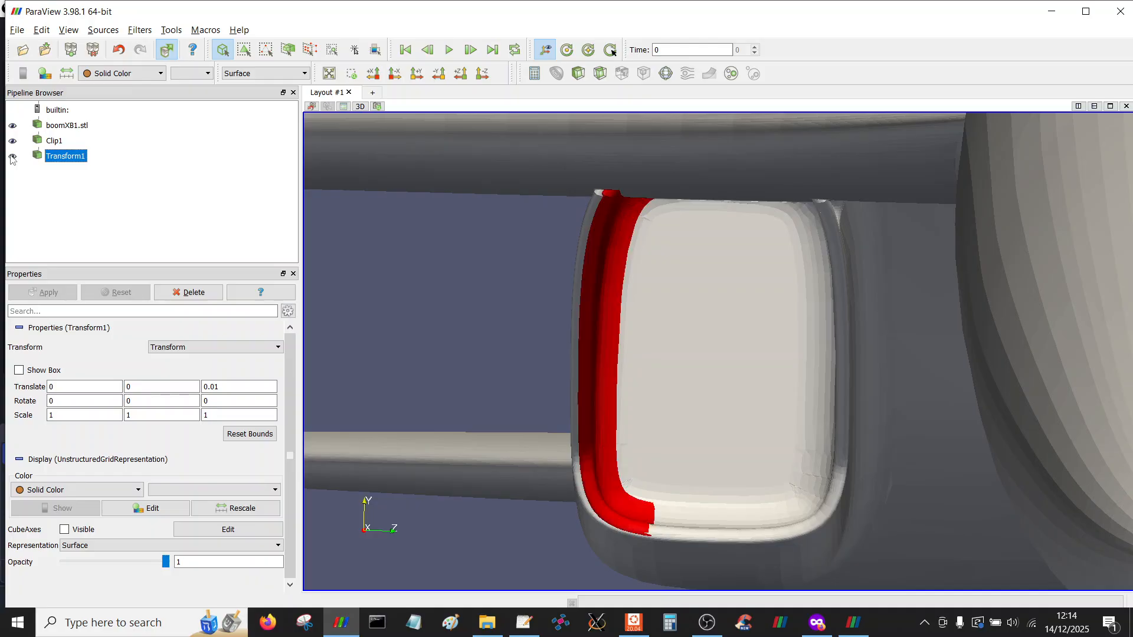
pyautogui.moveTo(434, 234); pyautogui.dragTo(467, 296)
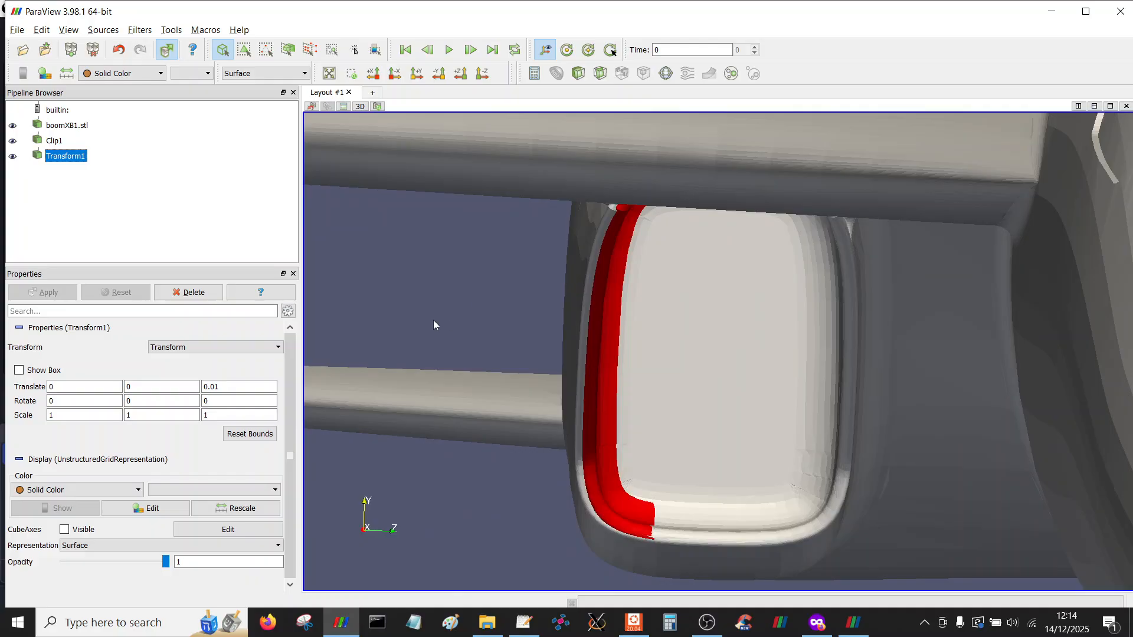
pyautogui.moveTo(434, 320); pyautogui.dragTo(508, 324)
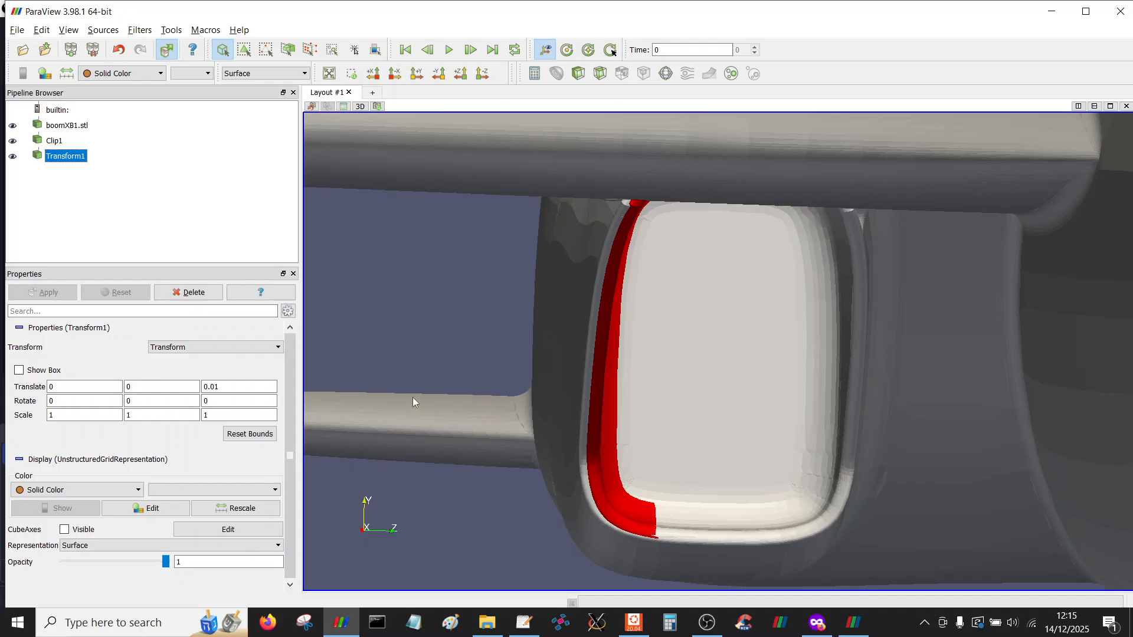
pyautogui.moveTo(403, 402); pyautogui.dragTo(420, 329)
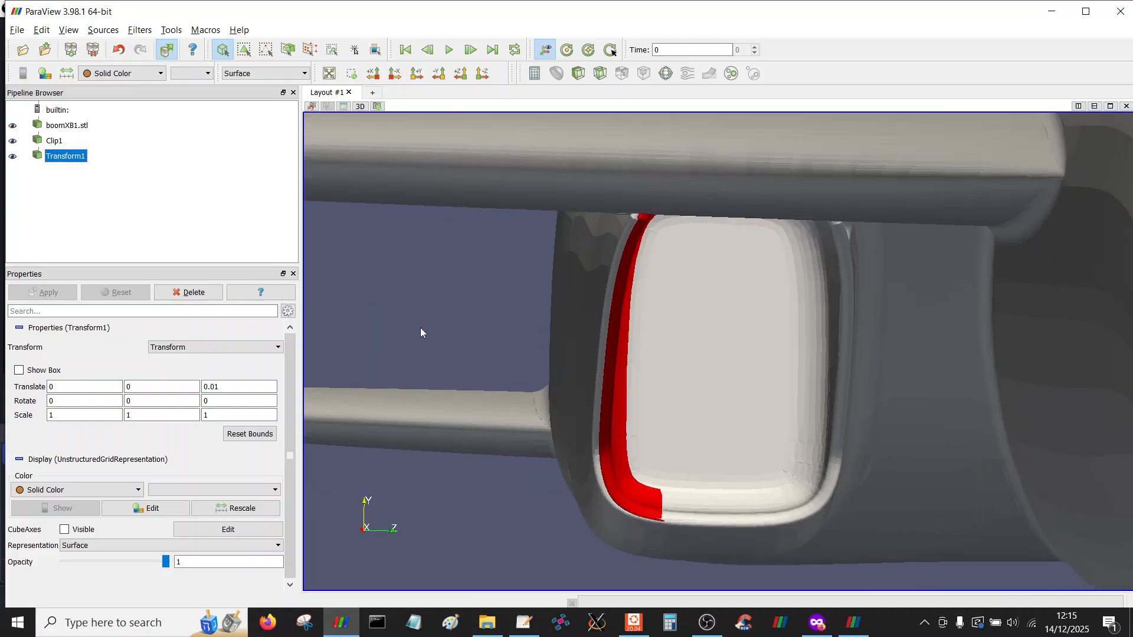
pyautogui.moveTo(463, 344); pyautogui.dragTo(620, 337)
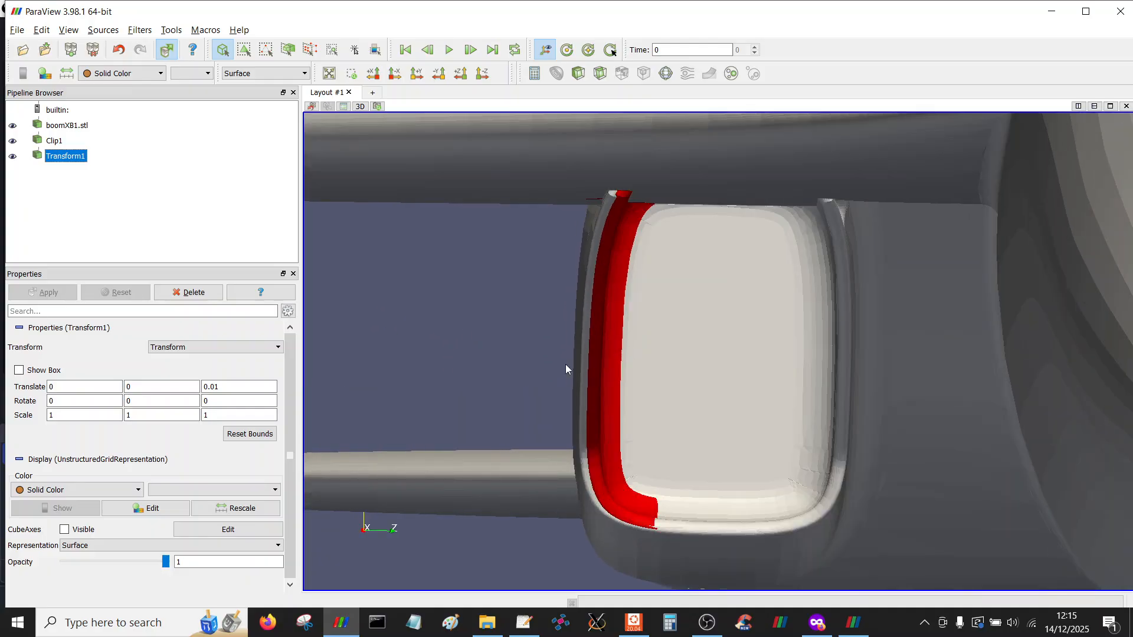
# Set Transform1's Z translation to 0.005 and inspect the red intake surface on the aircraft
pyautogui.click(227, 388)
pyautogui.hotkey('shift', 'Left')
pyautogui.write('05')
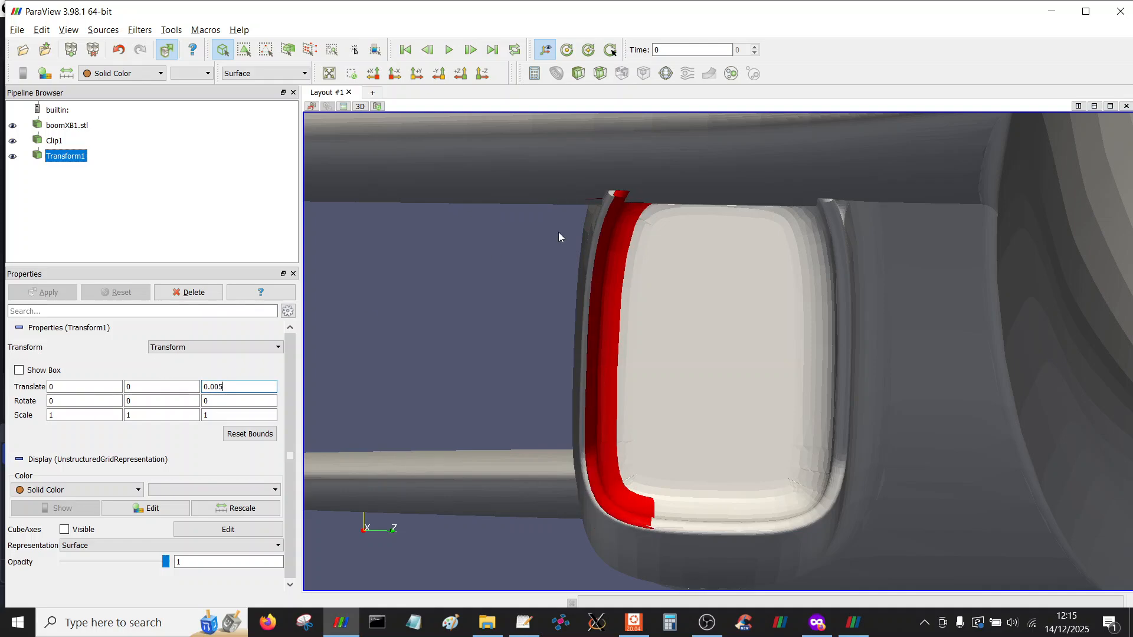
pyautogui.moveTo(471, 318); pyautogui.dragTo(469, 320)
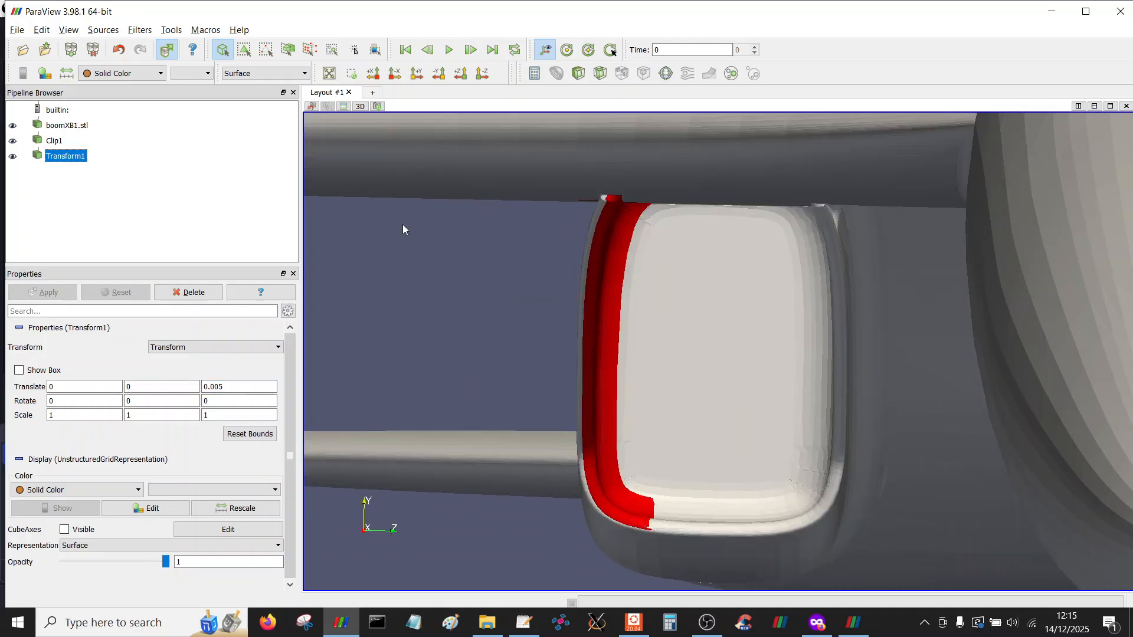
pyautogui.scroll(-10, 498, 198)
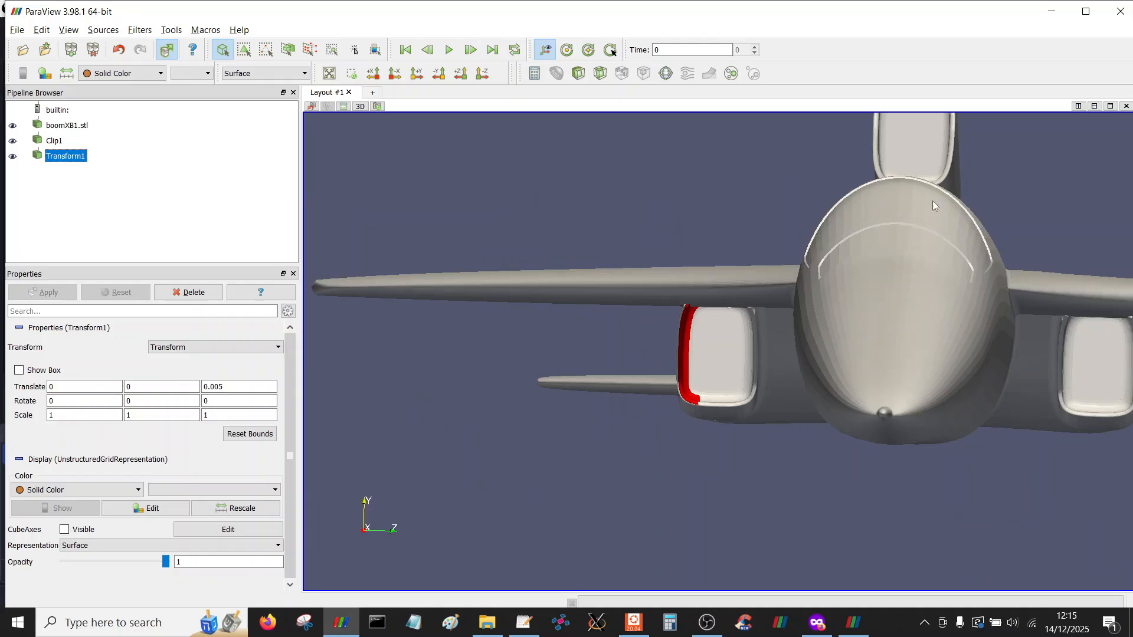
pyautogui.moveTo(466, 215); pyautogui.dragTo(417, 476, button='right')
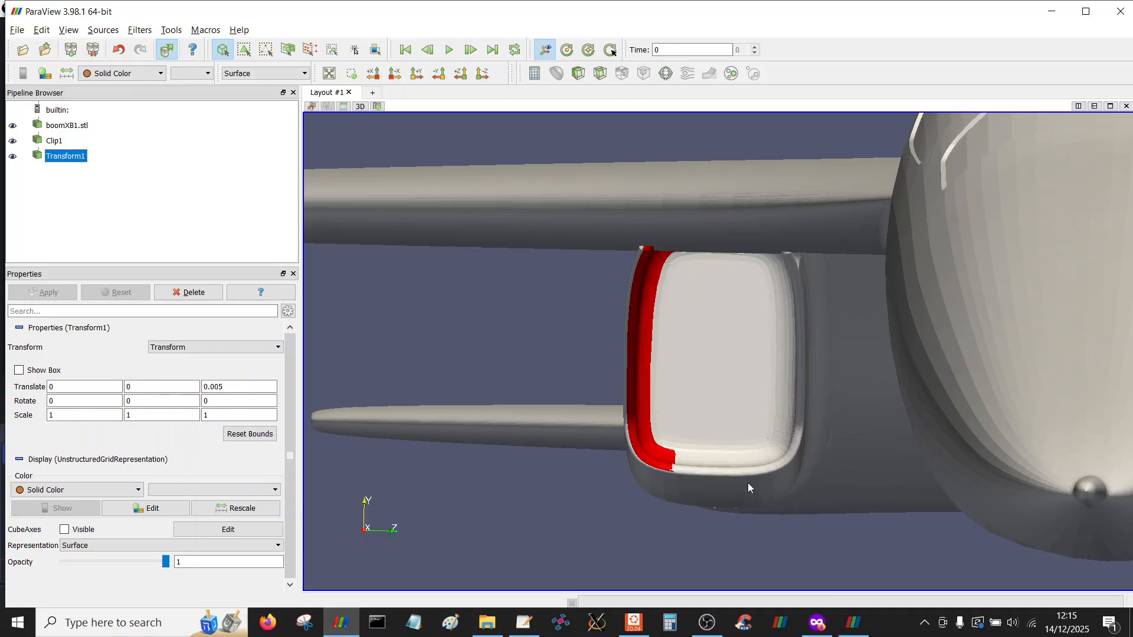
# Switch to the ParaView 6.0.1 window and orbit around the contoured intake
pyautogui.click(852, 632)
pyautogui.moveTo(745, 392); pyautogui.dragTo(703, 403)
pyautogui.scroll(10, 683, 403)
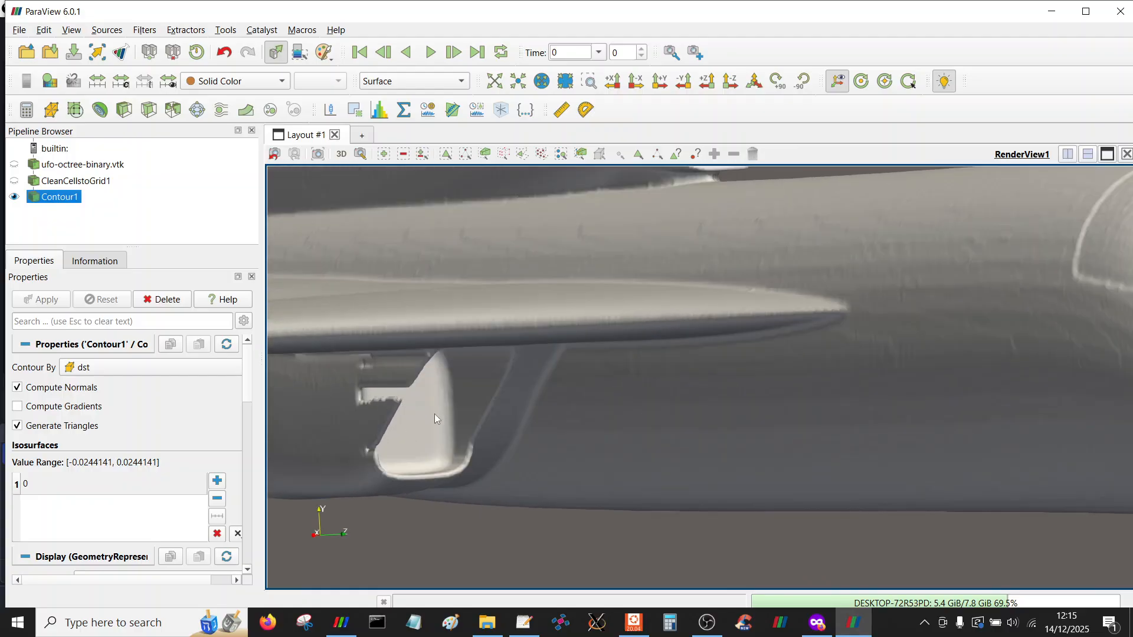
pyautogui.moveTo(763, 459); pyautogui.dragTo(730, 468)
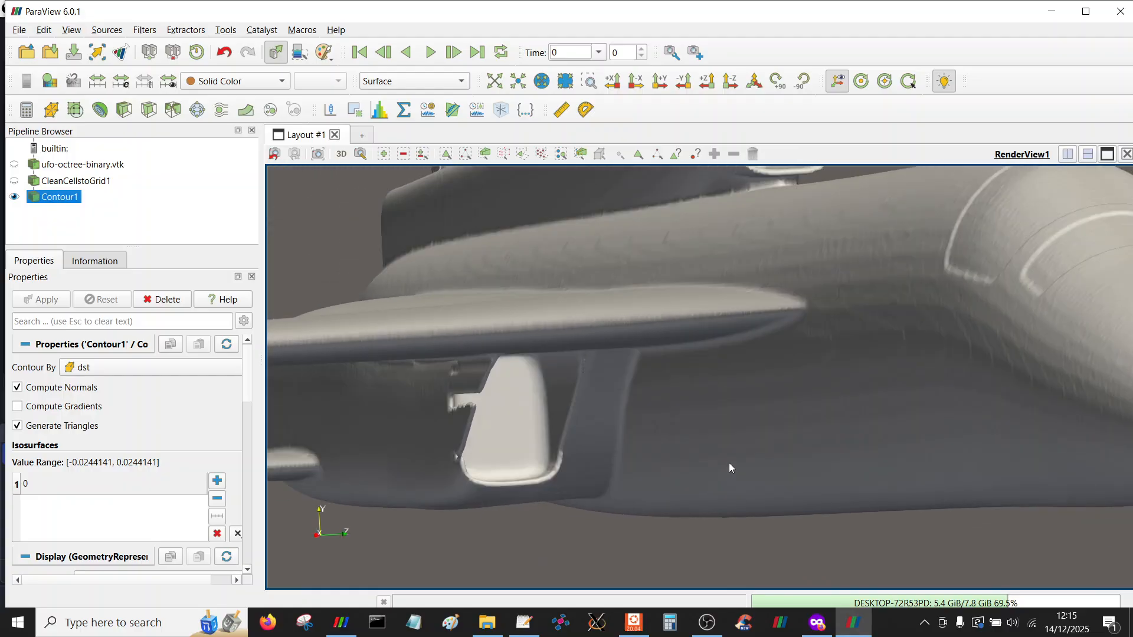